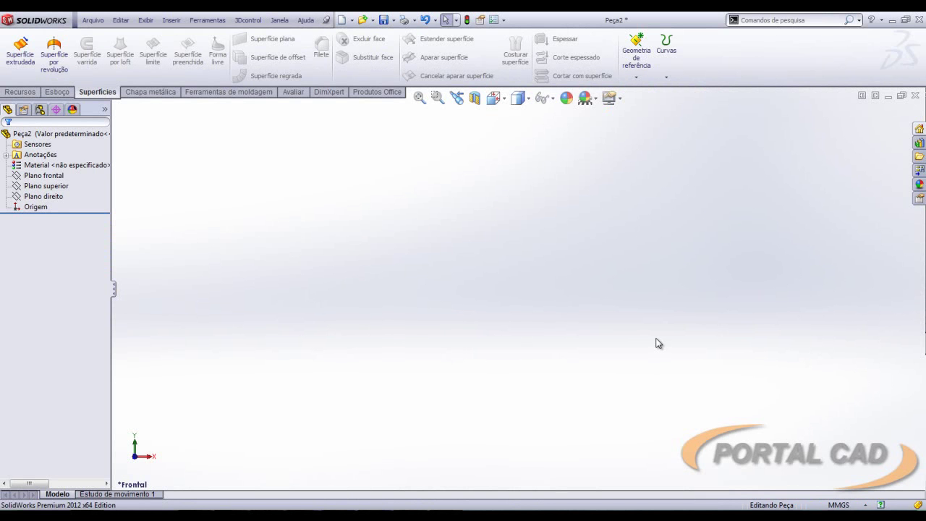
# Step: Start a sketch on the top plane and draw a circle centred on the origin
pyautogui.click(45, 185)
pyautogui.click(48, 170)
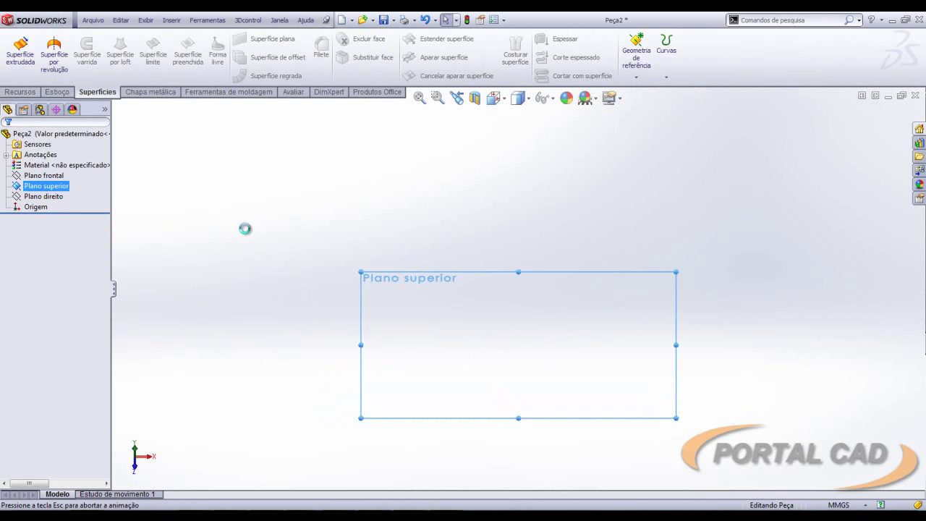
pyautogui.press('s')
pyautogui.click(315, 314)
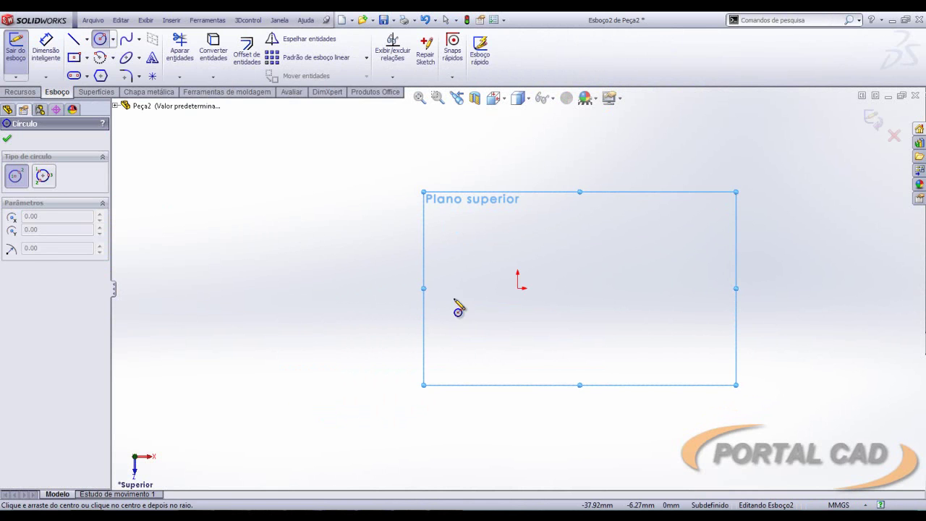
pyautogui.click(517, 288)
pyautogui.click(518, 385)
# Step: Dimension the circle's diameter to 30 mm
pyautogui.press('d')
pyautogui.click(612, 252)
pyautogui.click(651, 230)
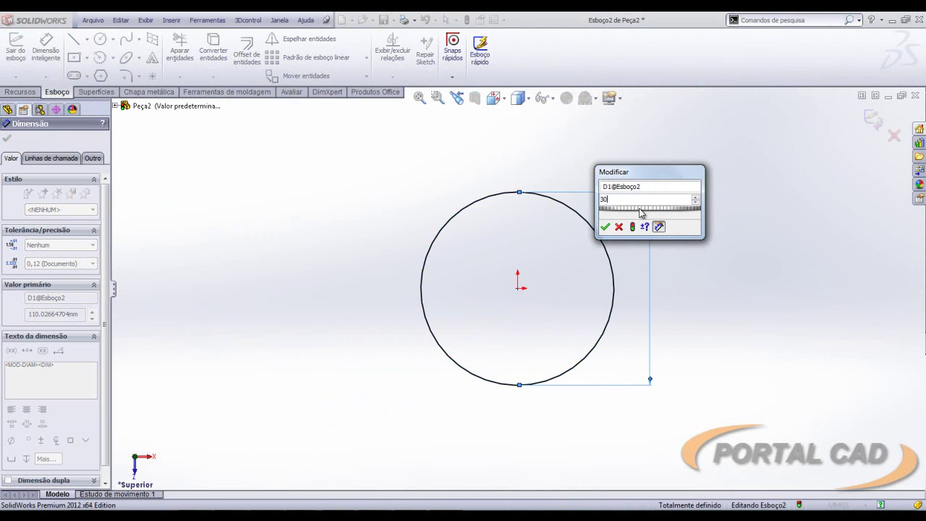
pyautogui.press('Return')
pyautogui.press('Escape')
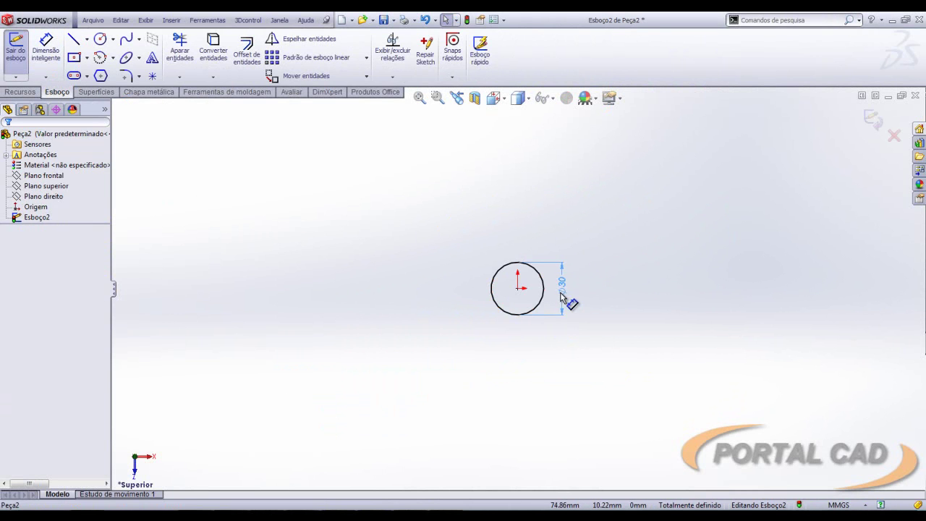
pyautogui.scroll(1, 452, 58)
pyautogui.click(571, 77)
# Step: Build Hélice/Espiral1 on the 30 mm circle with 15 mm pitch, 15 revolutions and 225° start angle
pyautogui.click(593, 87)
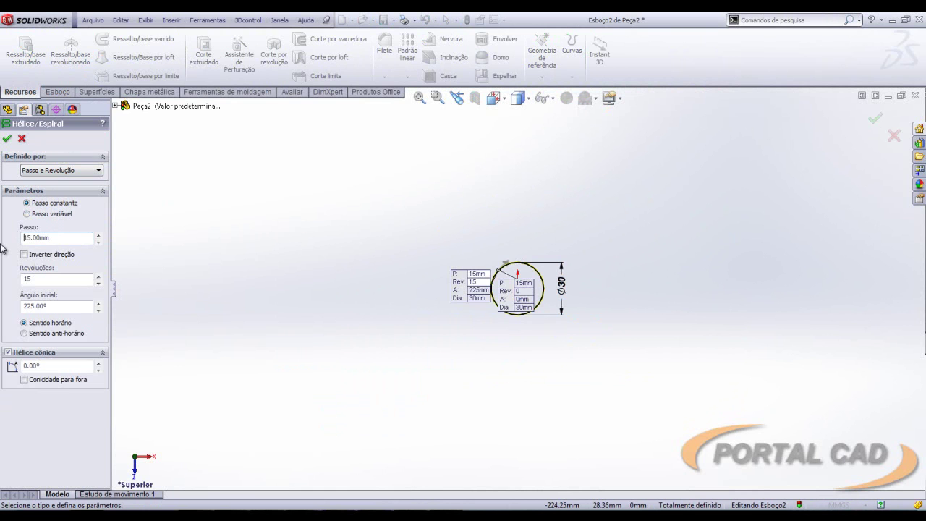
pyautogui.moveTo(209, 341)
pyautogui.mouseDown(button='middle')
pyautogui.moveTo(341, 213)
pyautogui.moveTo(510, 225)
pyautogui.moveTo(275, 217)
pyautogui.mouseUp(button='middle')
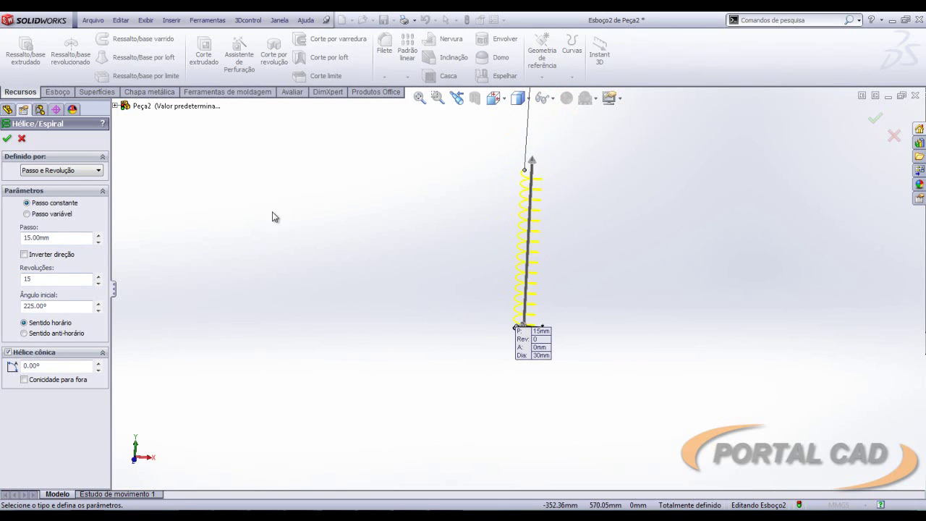
pyautogui.click(7, 139)
pyautogui.moveTo(531, 312)
pyautogui.mouseDown(button='middle')
pyautogui.moveTo(558, 320)
pyautogui.moveTo(546, 326)
pyautogui.moveTo(549, 251)
pyautogui.mouseUp(button='middle')
pyautogui.click(44, 176)
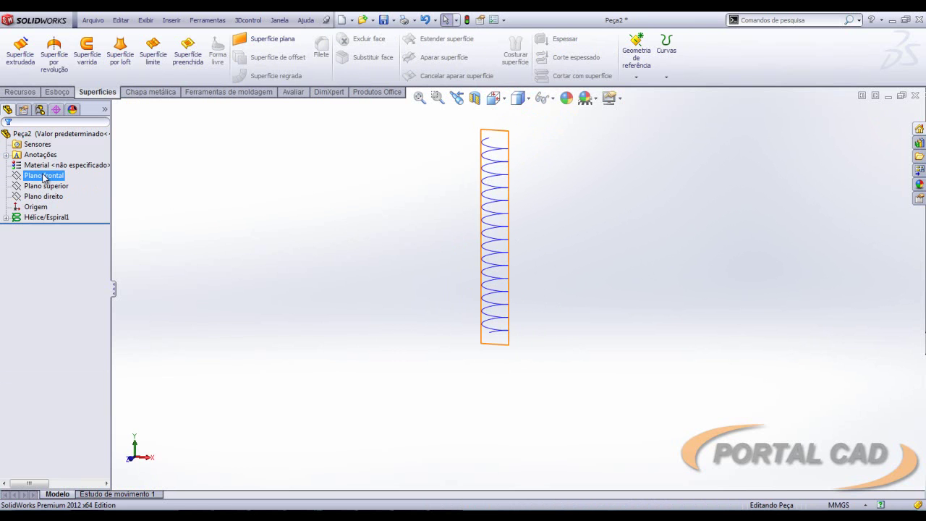
# Step: Start a sketch on the front plane and draw a small circle left of the helix
pyautogui.click(52, 153)
pyautogui.scroll(-5, 549, 434)
pyautogui.scroll(-3, 392, 405)
pyautogui.scroll(-2, 394, 395)
pyautogui.press('s')
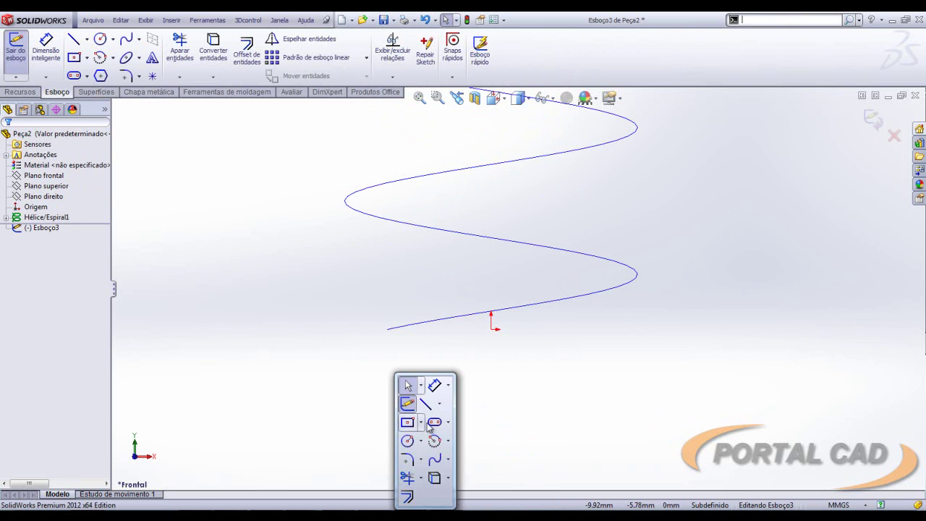
pyautogui.click(409, 441)
pyautogui.moveTo(287, 315); pyautogui.dragTo(299, 316)
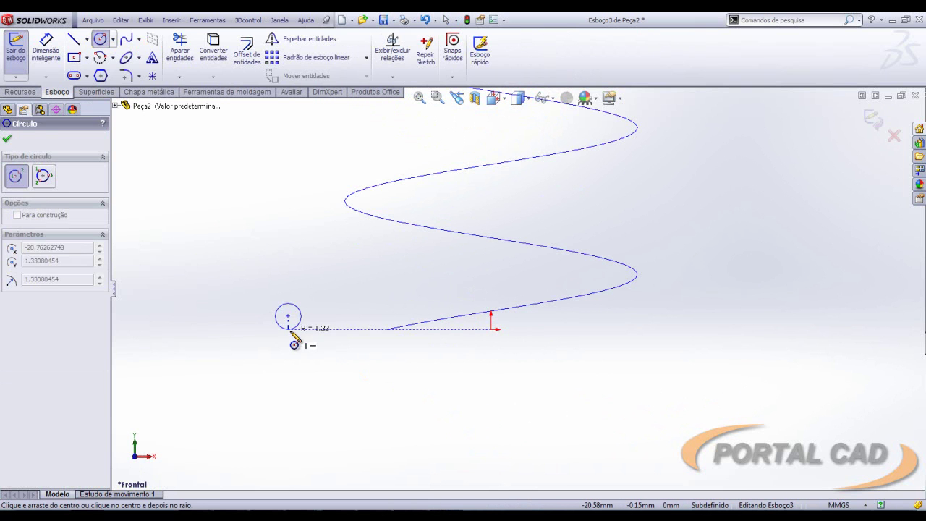
pyautogui.moveTo(295, 341); pyautogui.dragTo(304, 313, button='right')
# Step: Dimension the small circle to a 5 mm diameter
pyautogui.click(301, 313)
pyautogui.click(320, 299)
pyautogui.write('5')
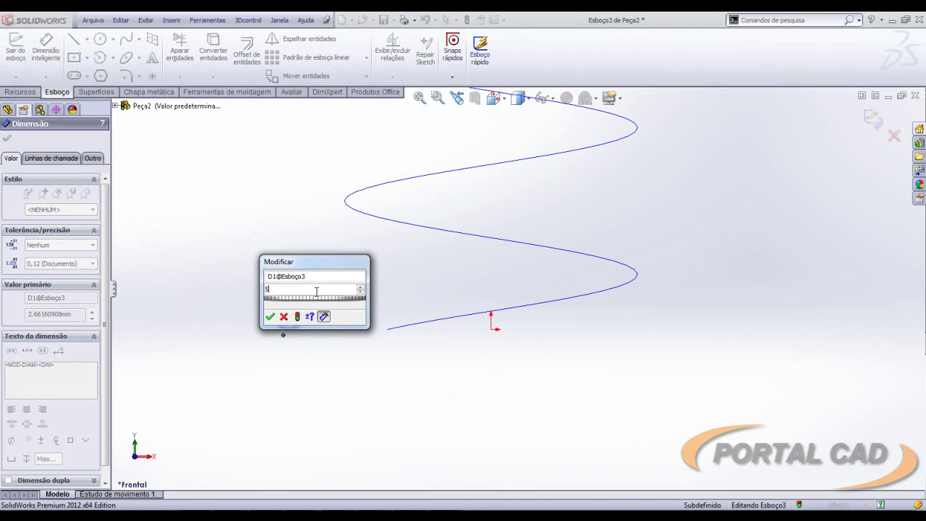
pyautogui.press('Return')
pyautogui.press('Escape')
# Step: Add a Pierce relation between the circle's centre and the helix
pyautogui.click(288, 316)
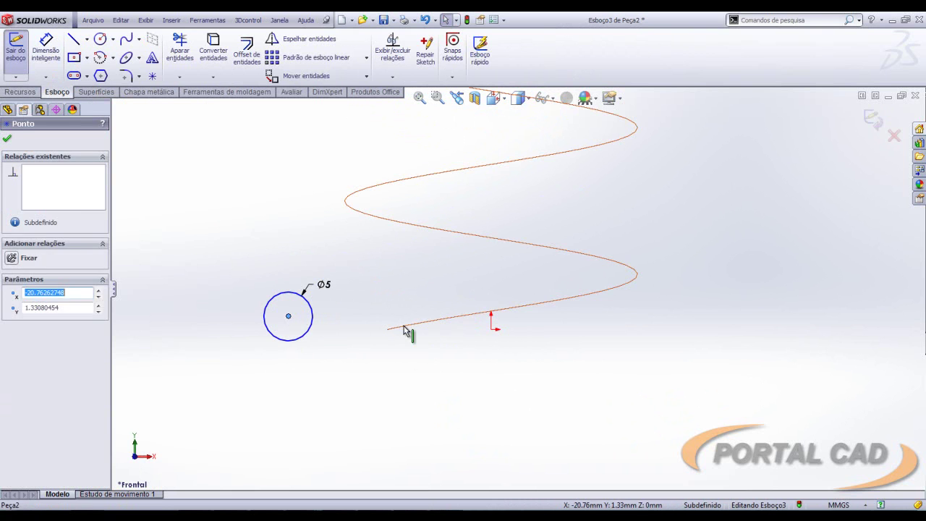
pyautogui.keyDown('ctrl'); pyautogui.click(451, 319); pyautogui.keyUp('ctrl')
pyautogui.click(449, 276)
pyautogui.click(417, 355)
# Step: Sweep the Esboço3 circle along Hélice/Espiral1 to create the solid spring Varredura1
pyautogui.press('f')
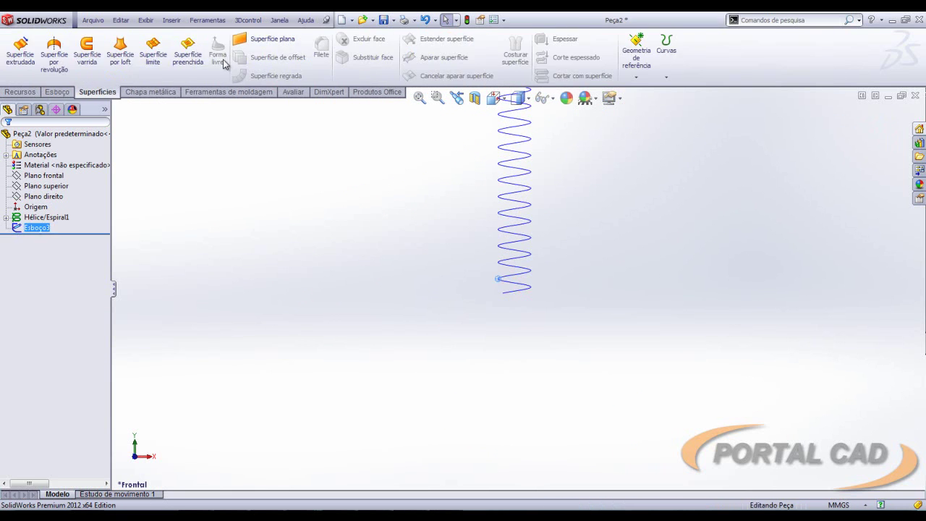
pyautogui.click(872, 120)
pyautogui.click(130, 38)
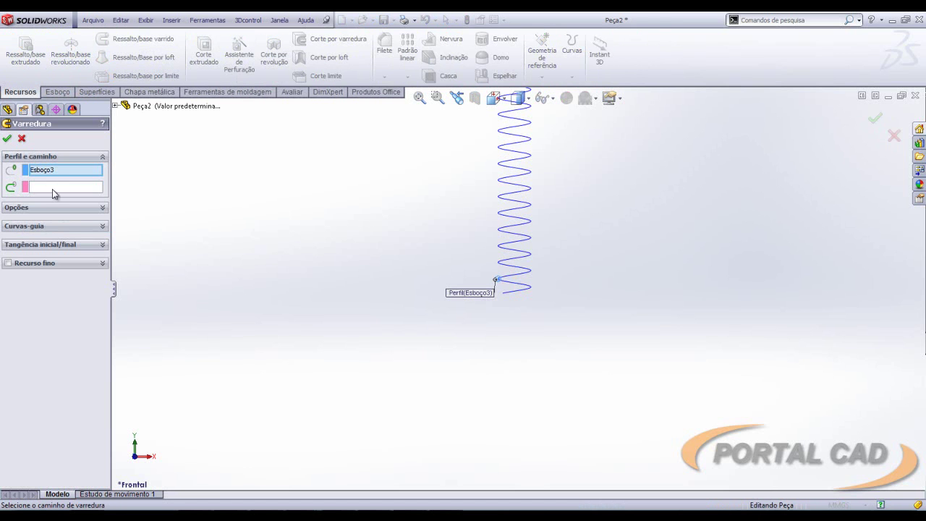
pyautogui.click(520, 235)
pyautogui.scroll(-2, 506, 213)
pyautogui.scroll(-3, 517, 230)
pyautogui.scroll(-3, 512, 227)
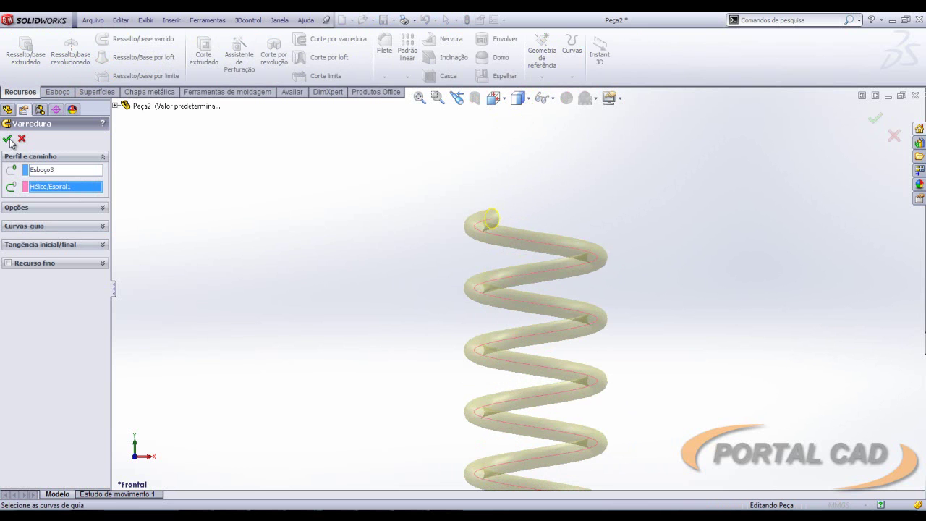
pyautogui.click(8, 139)
pyautogui.scroll(5, 621, 376)
pyautogui.scroll(-2, 547, 358)
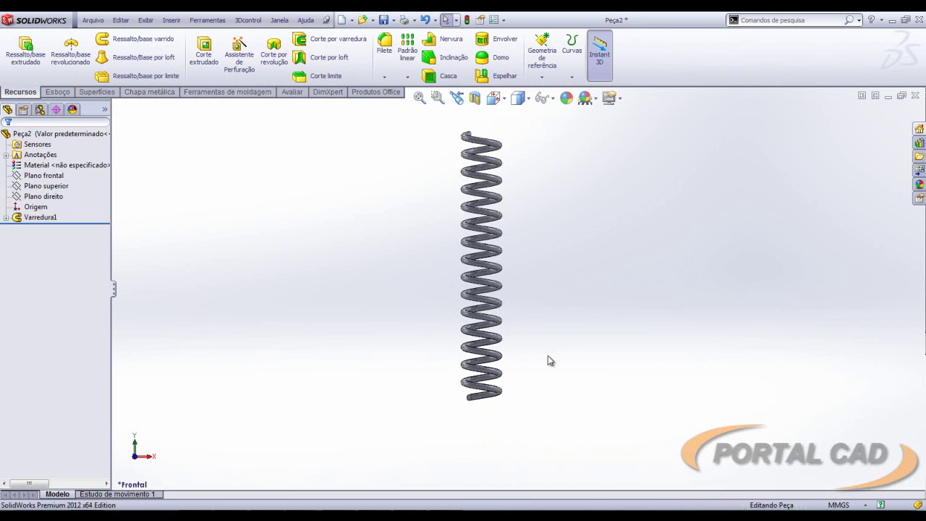
pyautogui.hotkey('ctrl', '2')
pyautogui.scroll(2, 538, 305)
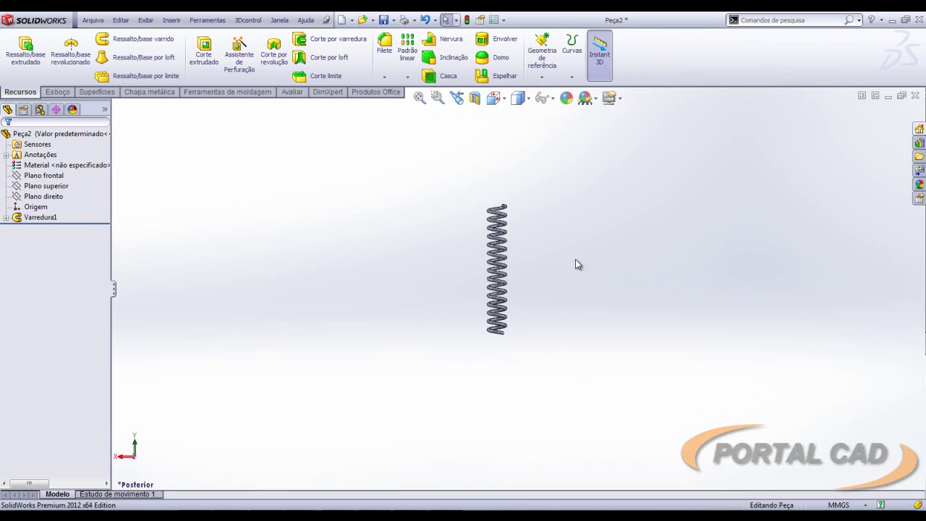
pyautogui.scroll(-3, 577, 264)
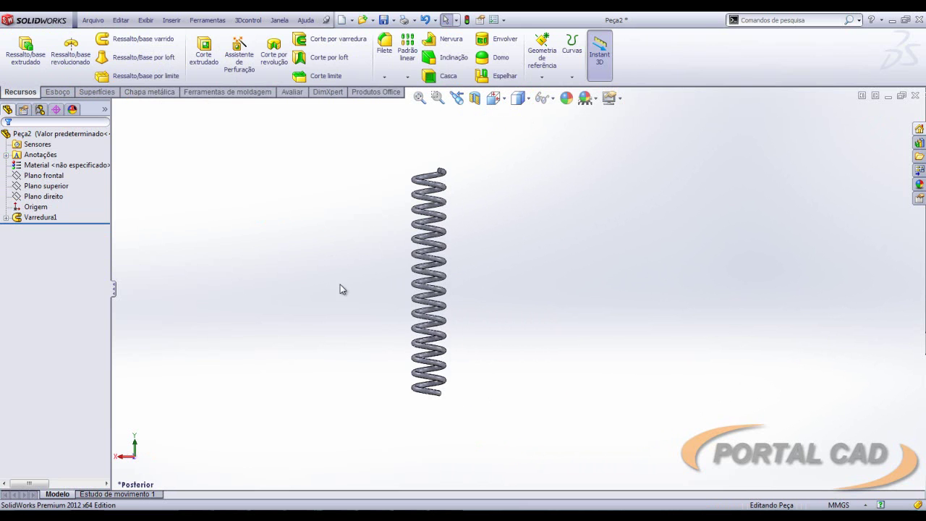
# Step: Start a 3D sketch and draw a vertical line from the origin up to the spring's top
pyautogui.click(52, 92)
pyautogui.click(15, 76)
pyautogui.click(22, 99)
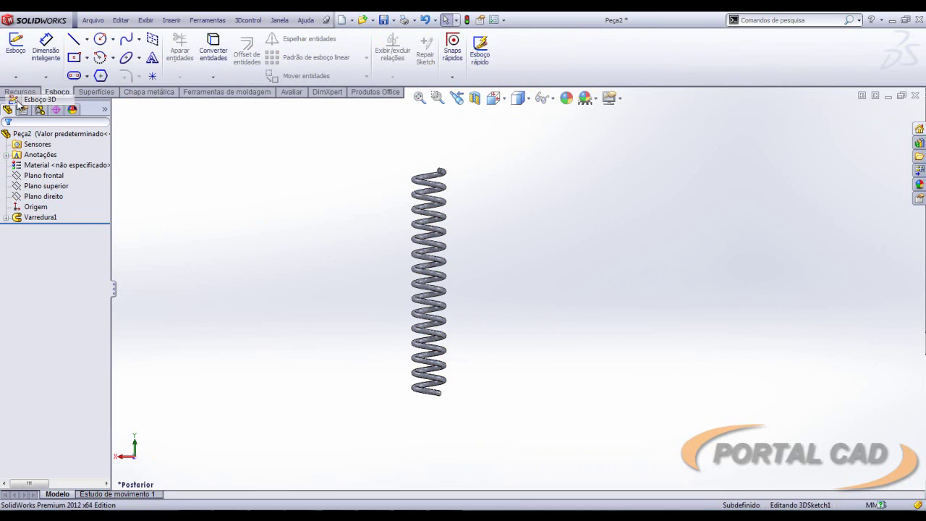
pyautogui.click(74, 39)
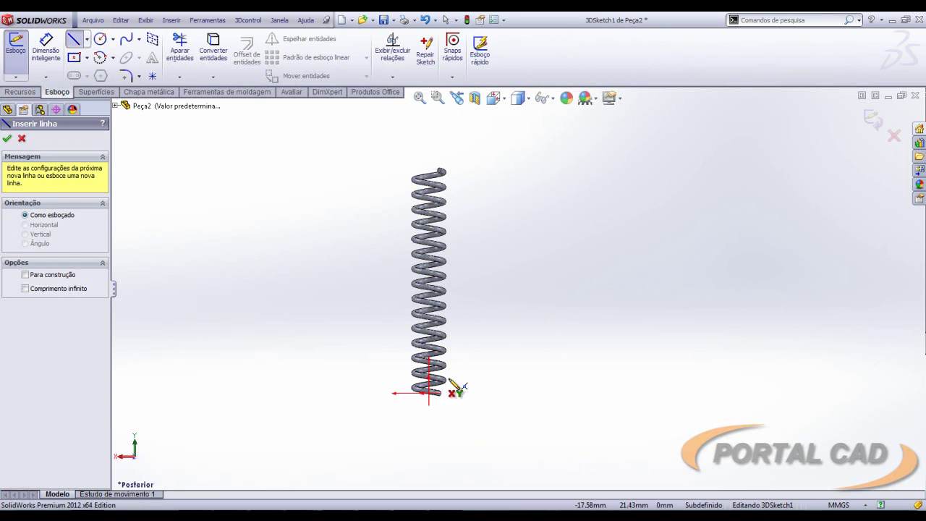
pyautogui.click(428, 392)
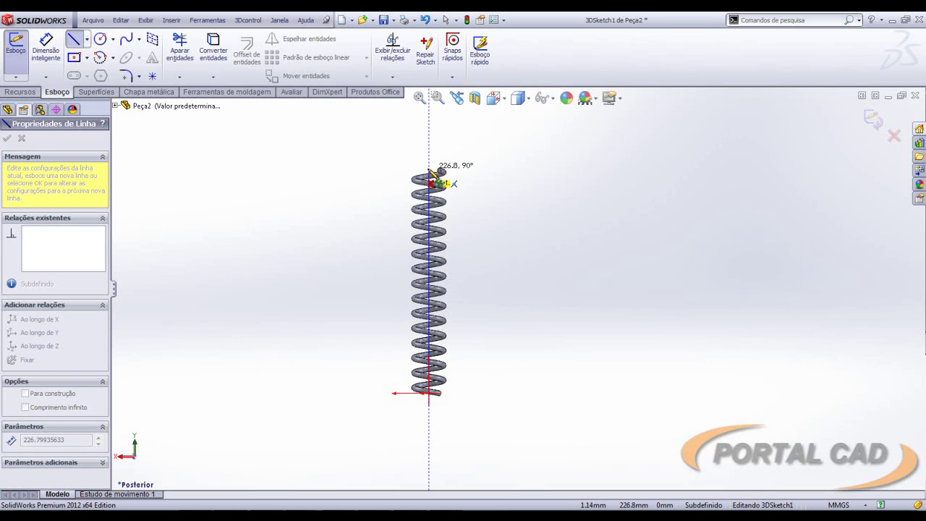
pyautogui.click(429, 159)
pyautogui.press('Escape')
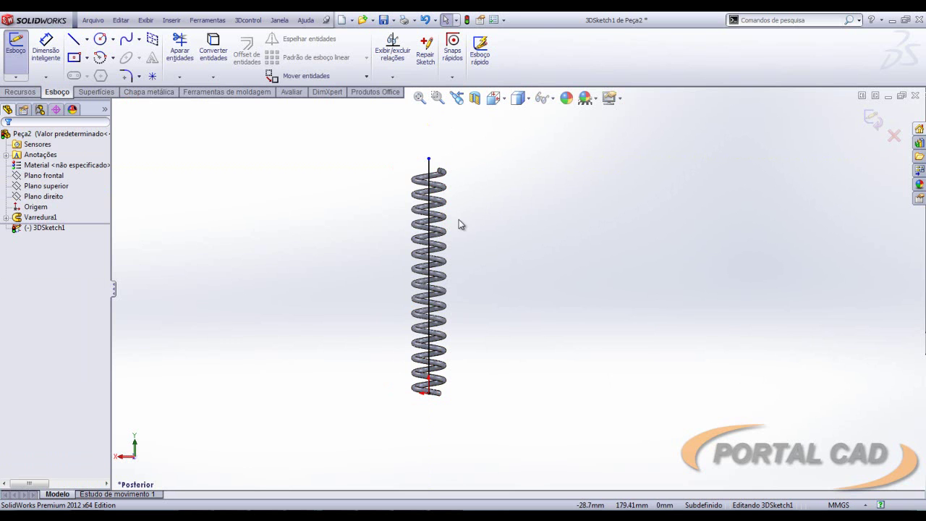
# Step: Dimension the vertical line to 225 mm
pyautogui.press('d')
pyautogui.click(429, 177)
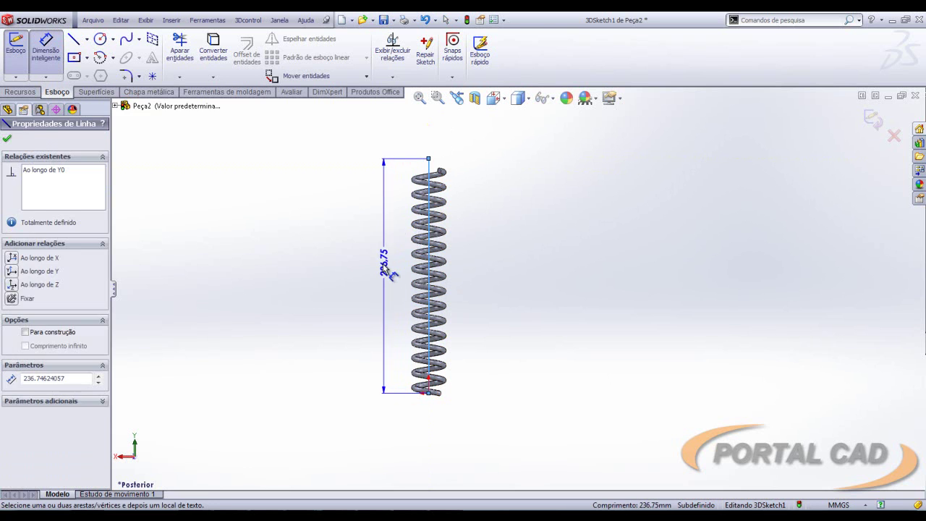
pyautogui.click(386, 269)
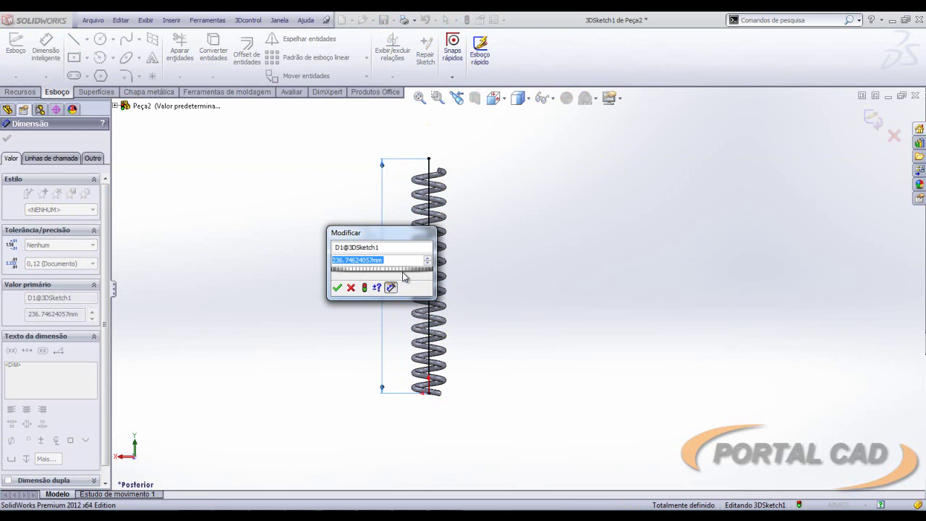
pyautogui.write('225')
pyautogui.press('Return')
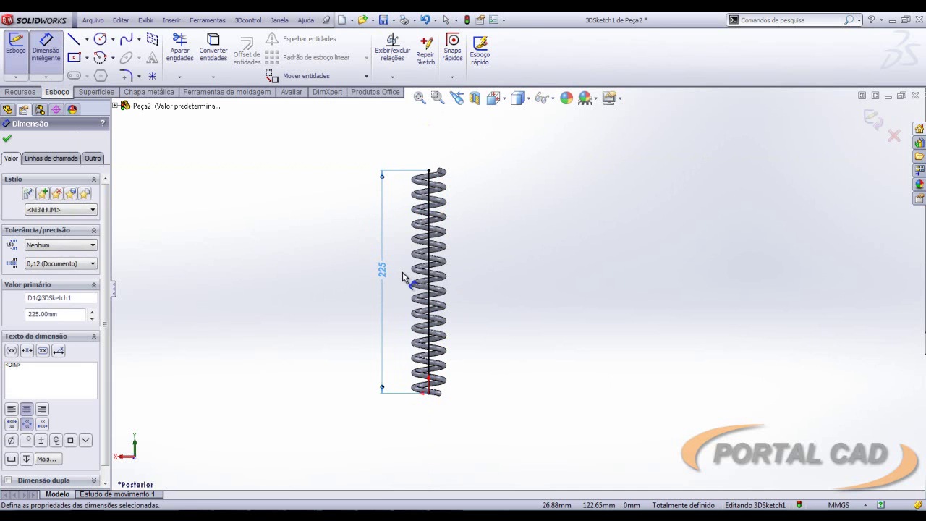
pyautogui.click(293, 289)
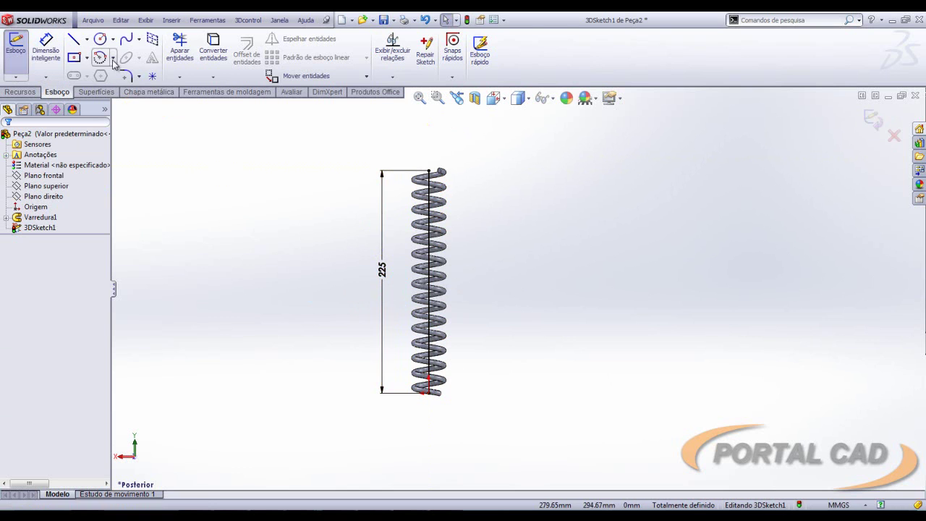
# Step: Draw a spline from the spring's bottom end curving up and to the right
pyautogui.click(126, 39)
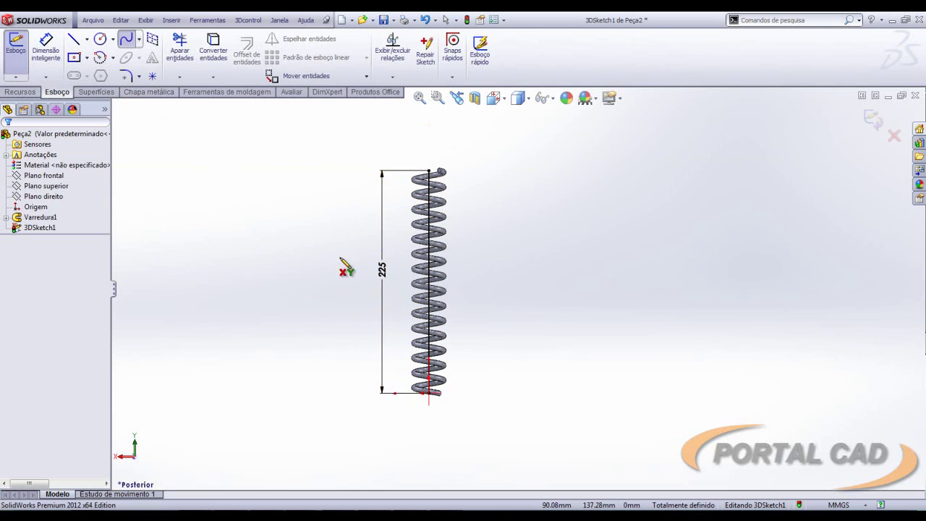
pyautogui.click(430, 393)
pyautogui.click(455, 311)
pyautogui.click(529, 273)
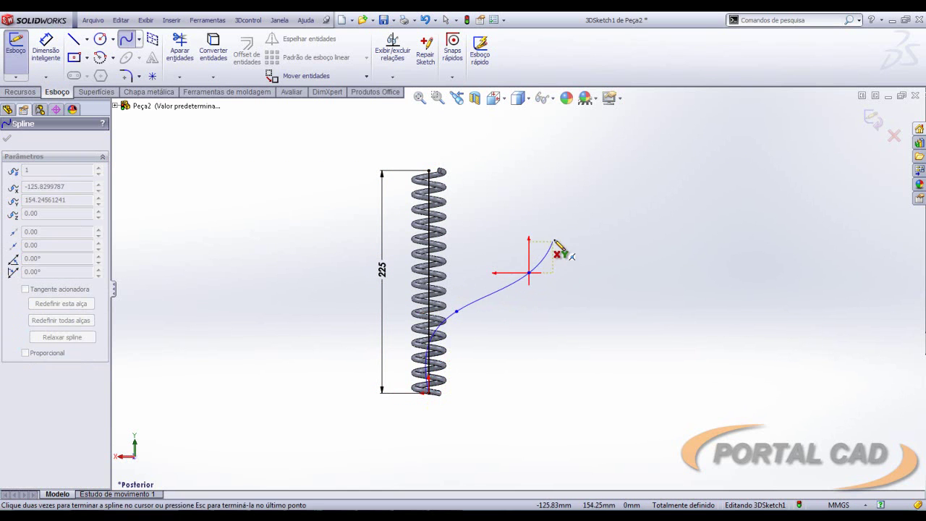
pyautogui.doubleClick(566, 171)
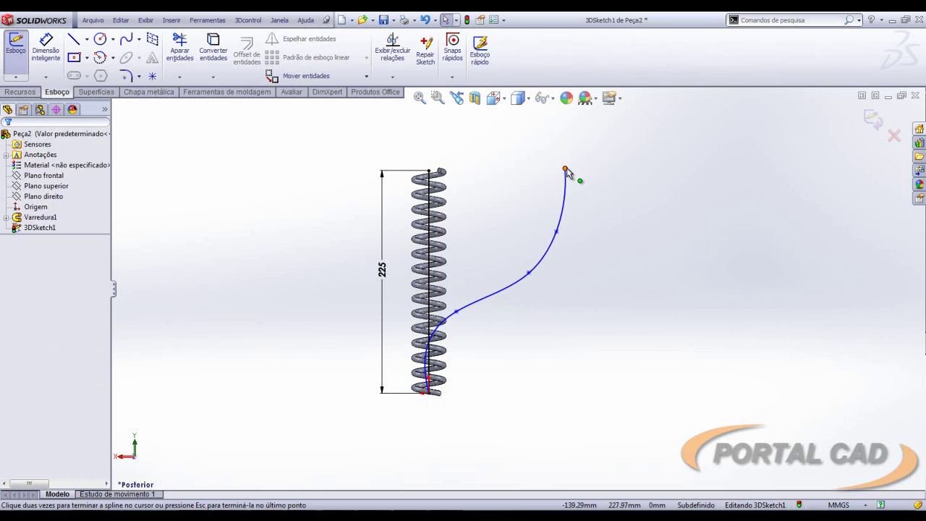
# Step: Add an Along X relation between the spline's end point and the spring's top point
pyautogui.click(565, 169)
pyautogui.keyDown('ctrl'); pyautogui.click(428, 170); pyautogui.keyUp('ctrl')
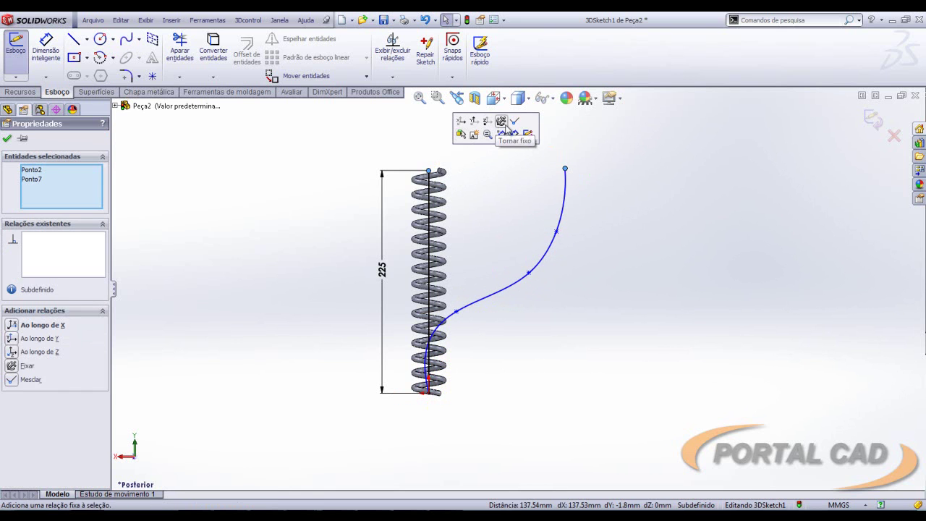
pyautogui.click(462, 122)
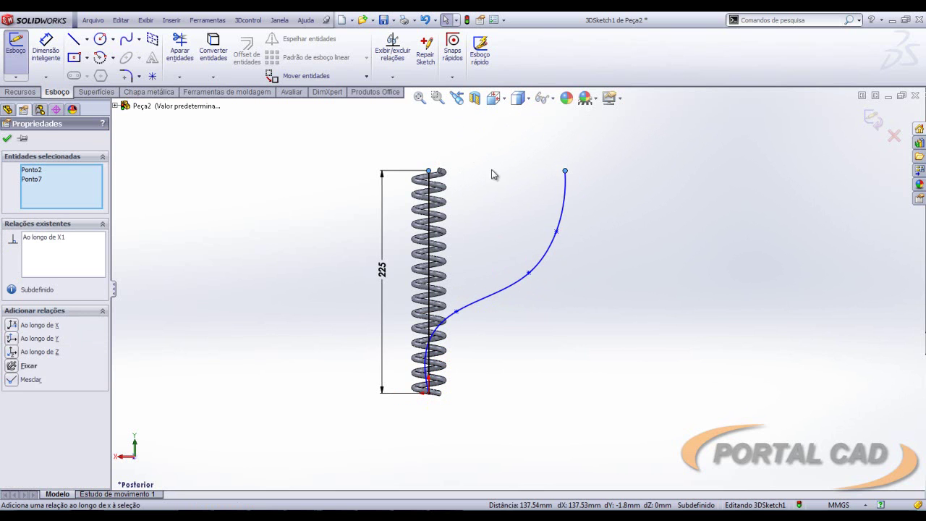
pyautogui.click(491, 175)
# Step: Put the spline on the front plane, drag one of its points to reshape it, and exit the 3D sketch
pyautogui.moveTo(506, 203)
pyautogui.mouseDown(button='middle')
pyautogui.moveTo(531, 237)
pyautogui.moveTo(559, 324)
pyautogui.mouseUp(button='middle')
pyautogui.click(566, 216)
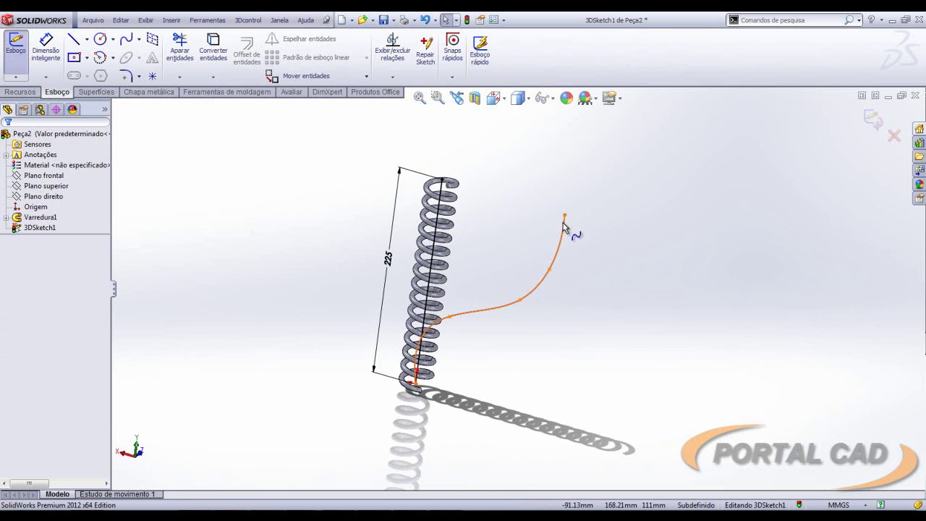
pyautogui.click(115, 105)
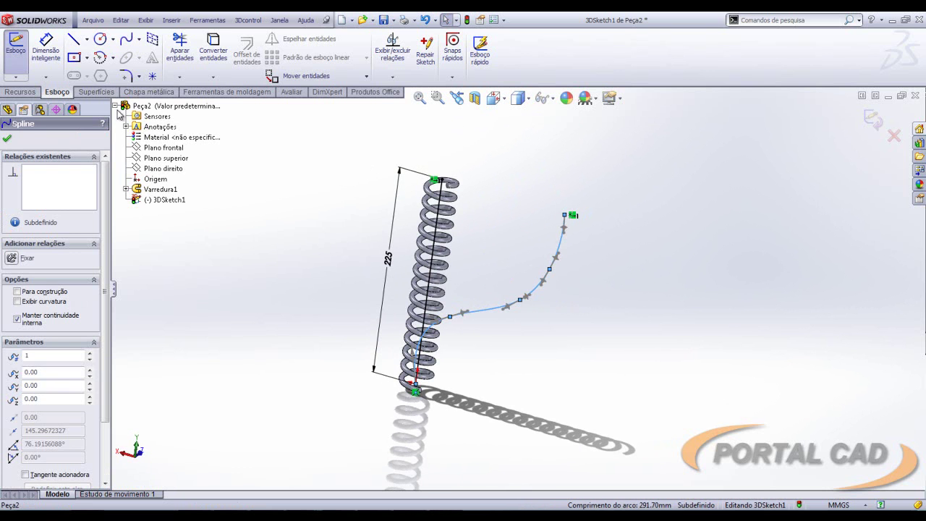
pyautogui.click(159, 147)
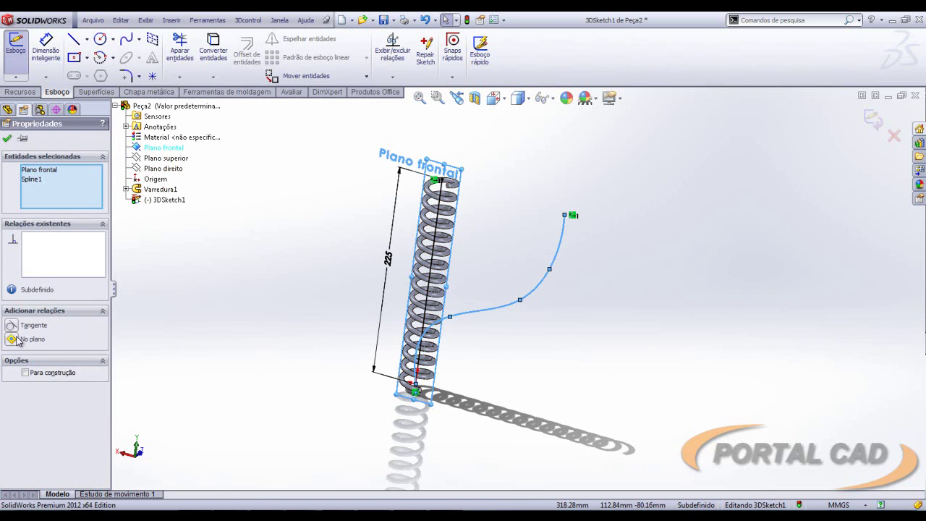
pyautogui.click(231, 345)
pyautogui.hotkey('ctrl', '1')
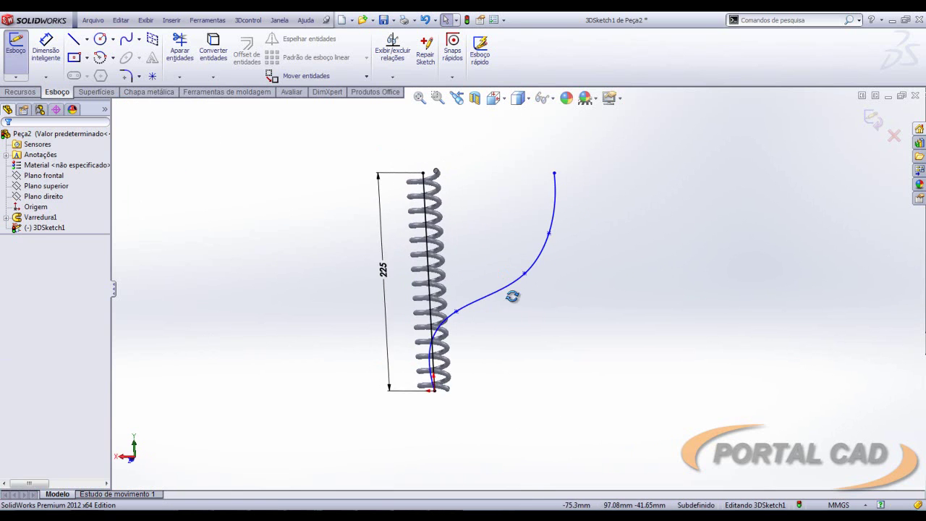
pyautogui.moveTo(459, 312); pyautogui.dragTo(497, 300)
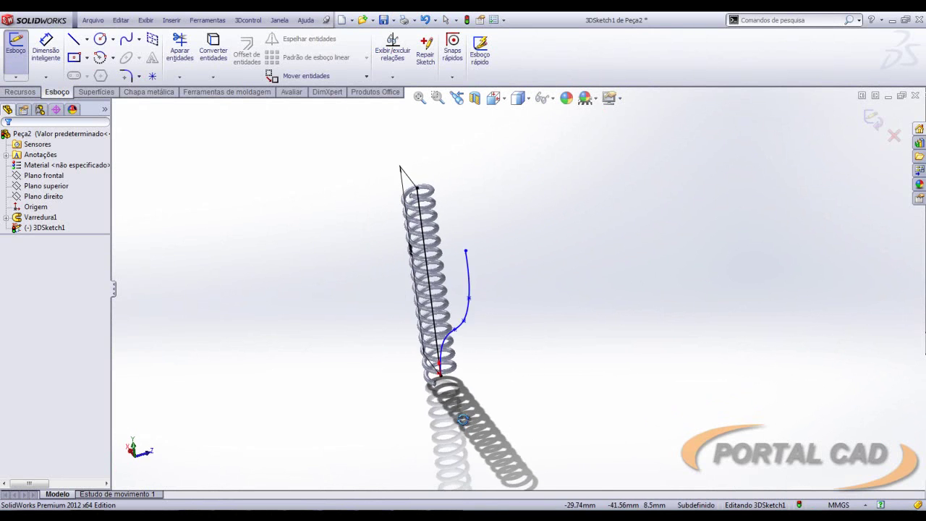
pyautogui.click(873, 120)
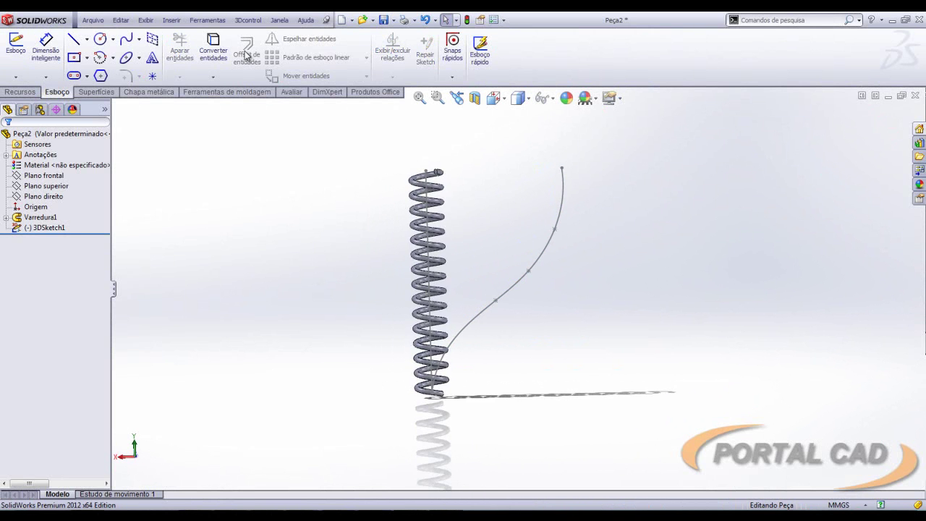
# Step: Deform Varredura1 curve-to-curve from Linha1 to Spline1, matching the curve direction
pyautogui.click(170, 21)
pyautogui.moveTo(193, 59)
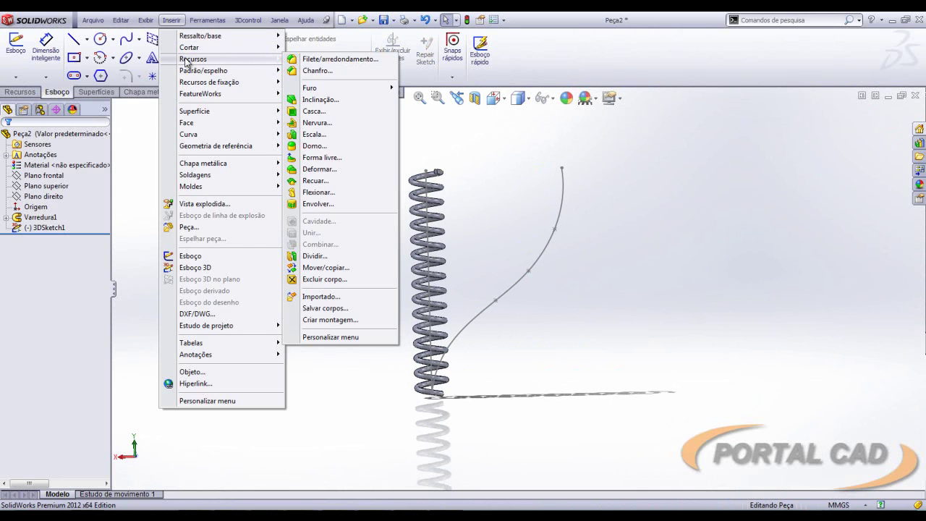
pyautogui.click(320, 169)
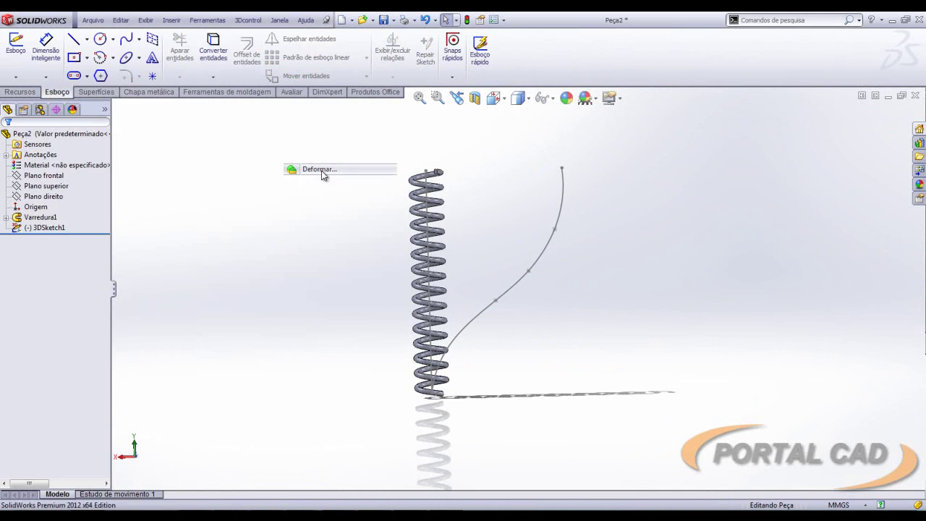
pyautogui.click(430, 211)
pyautogui.click(87, 254)
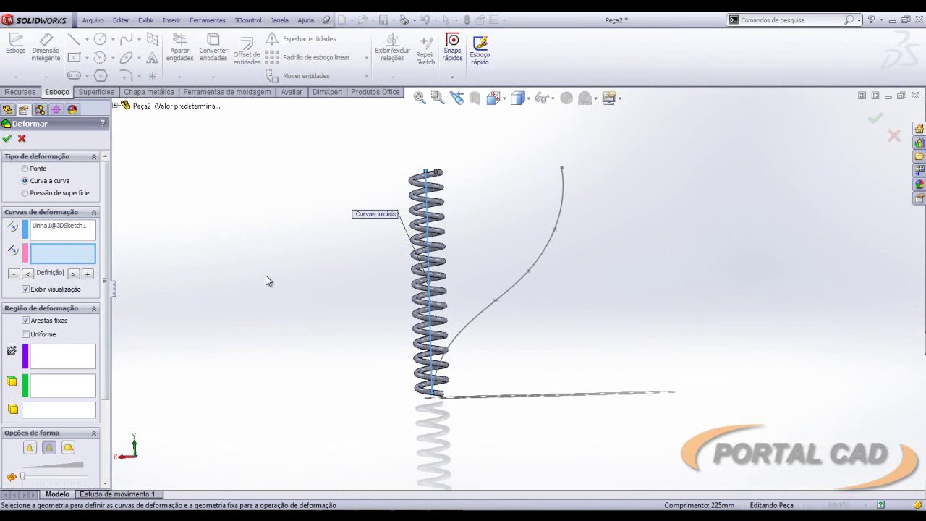
pyautogui.click(498, 298)
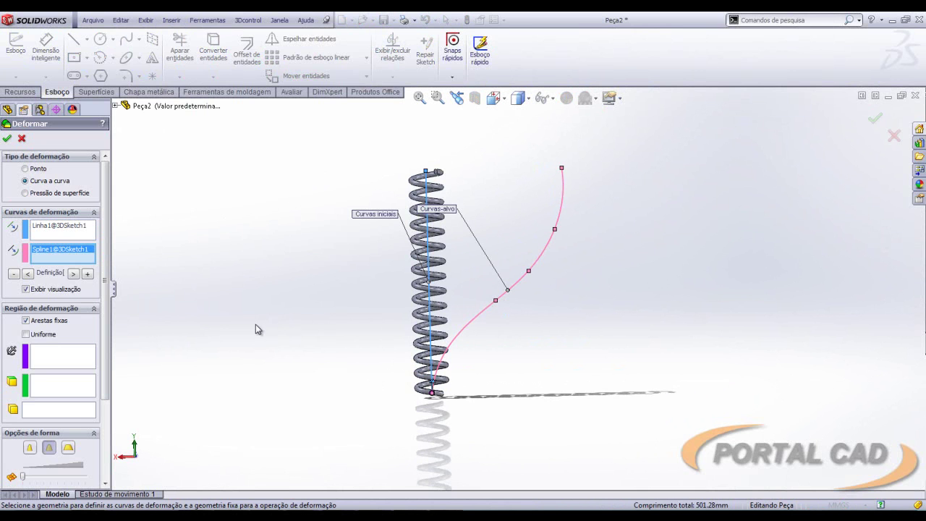
pyautogui.click(74, 413)
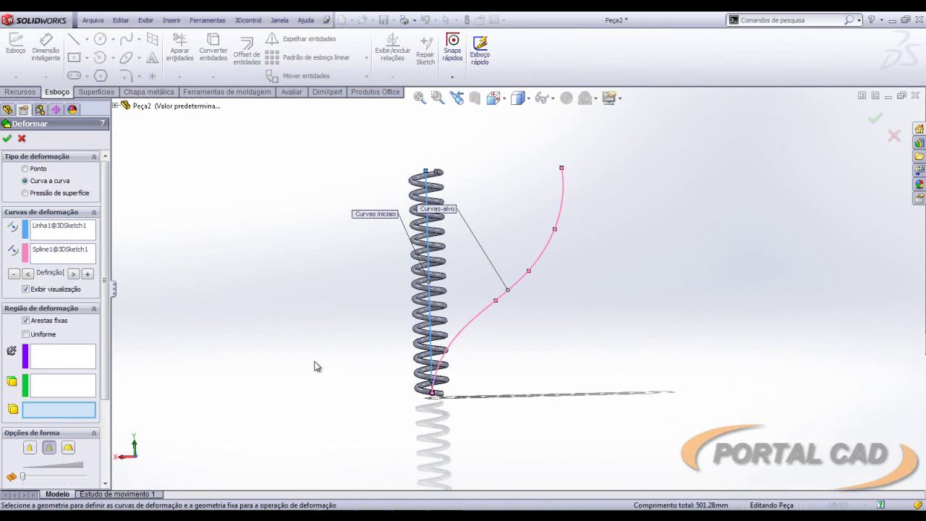
pyautogui.click(423, 298)
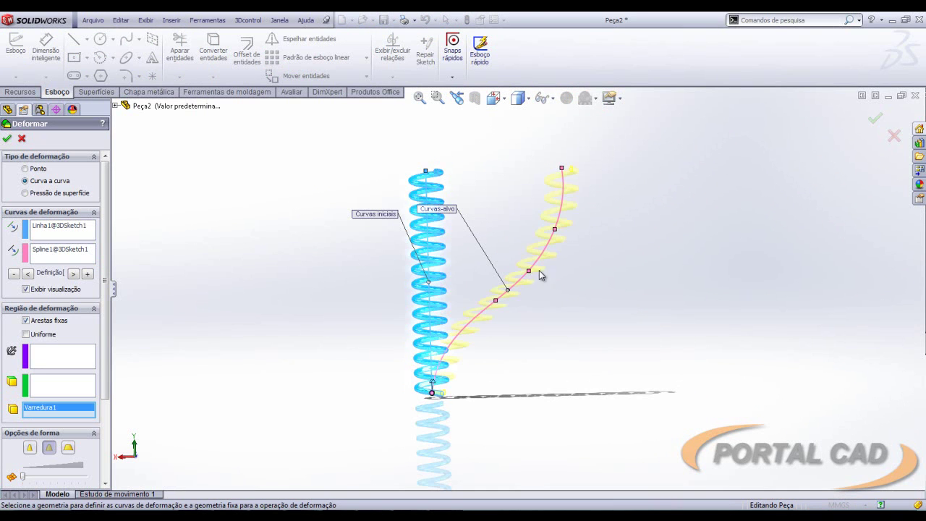
pyautogui.moveTo(102, 319); pyautogui.dragTo(102, 411)
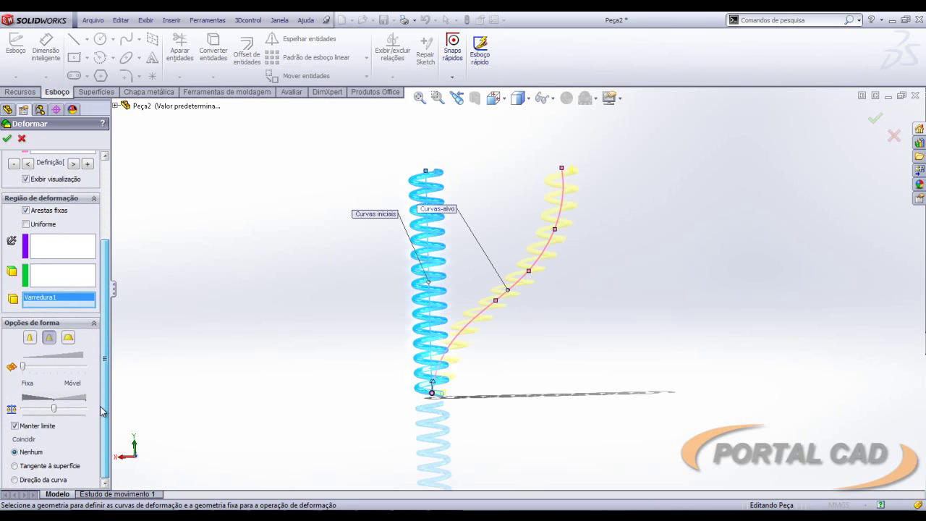
pyautogui.click(15, 479)
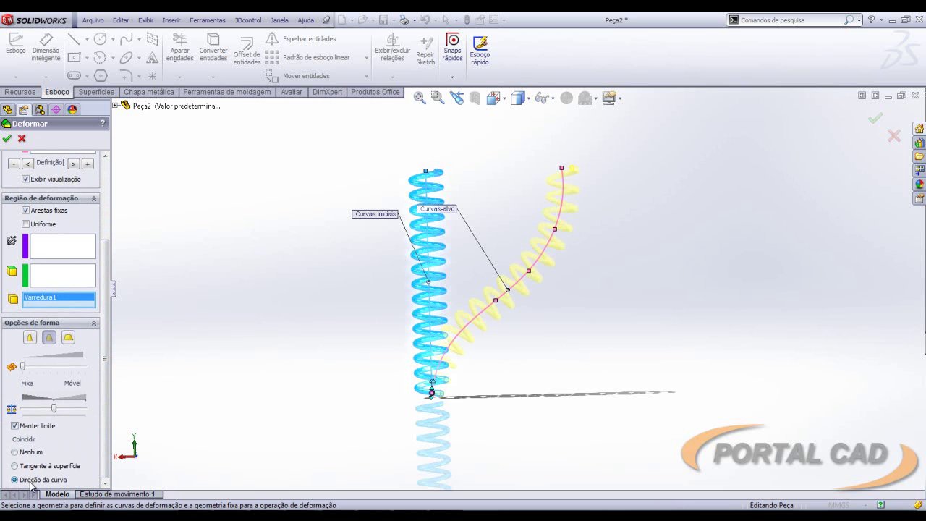
pyautogui.click(7, 139)
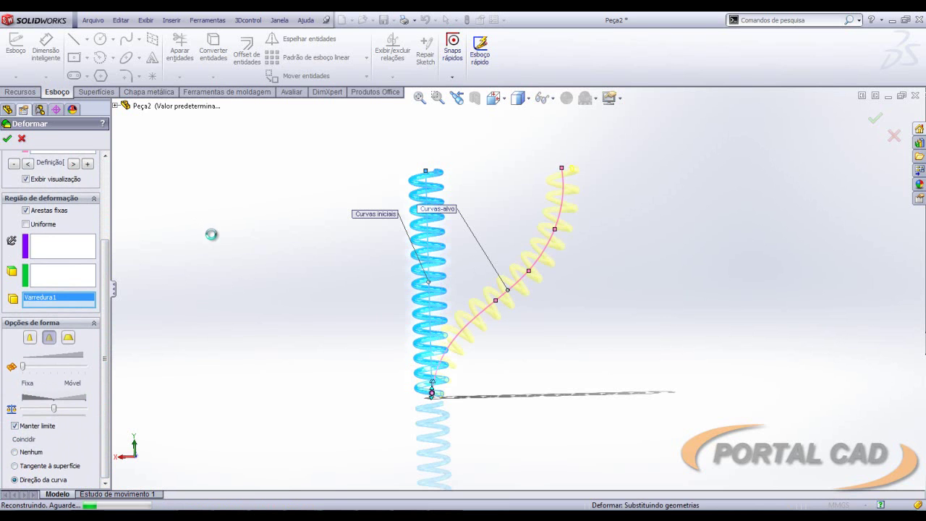
# Step: Show the bent spring shaded without edges and hide the straight sketch line
pyautogui.moveTo(246, 251)
pyautogui.mouseDown(button='middle')
pyautogui.moveTo(325, 227)
pyautogui.moveTo(335, 299)
pyautogui.moveTo(386, 243)
pyautogui.moveTo(384, 289)
pyautogui.mouseUp(button='middle')
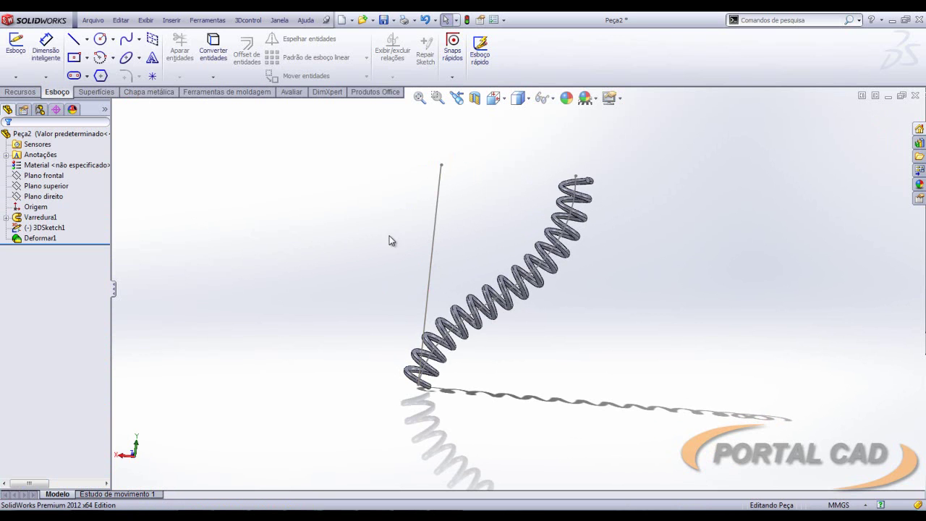
pyautogui.click(520, 127)
pyautogui.moveTo(502, 176)
pyautogui.mouseDown(button='middle')
pyautogui.moveTo(463, 187)
pyautogui.moveTo(449, 150)
pyautogui.moveTo(352, 141)
pyautogui.moveTo(281, 155)
pyautogui.moveTo(337, 165)
pyautogui.moveTo(457, 165)
pyautogui.moveTo(482, 223)
pyautogui.moveTo(477, 186)
pyautogui.moveTo(548, 192)
pyautogui.moveTo(564, 174)
pyautogui.moveTo(485, 193)
pyautogui.mouseUp(button='middle')
pyautogui.rightClick(436, 184)
pyautogui.click(442, 165)
pyautogui.press('Escape')
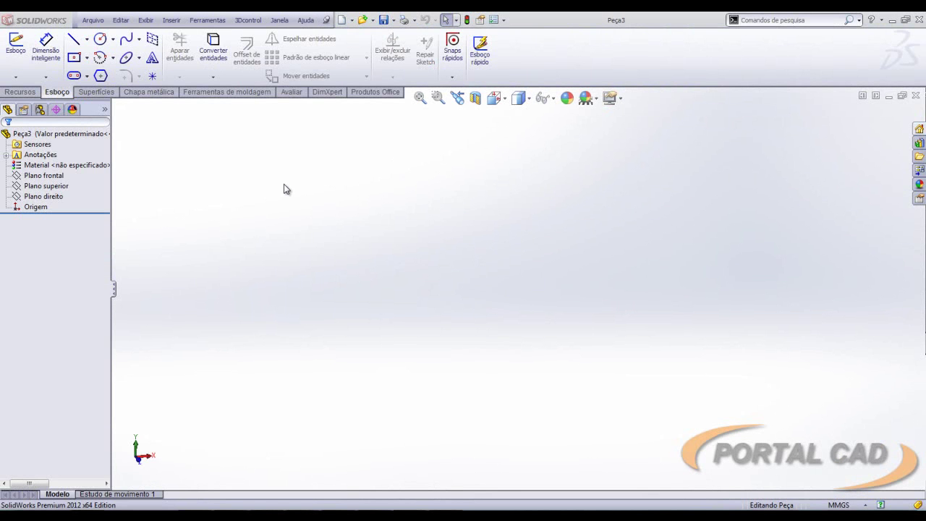
# Step: Start a sketch on the new part's front plane, cancelling a started line
pyautogui.click(42, 176)
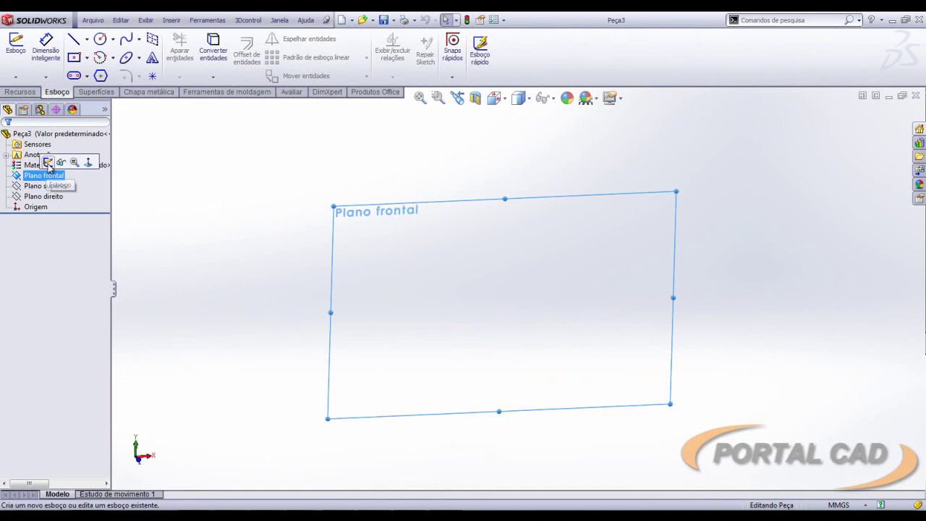
pyautogui.click(72, 159)
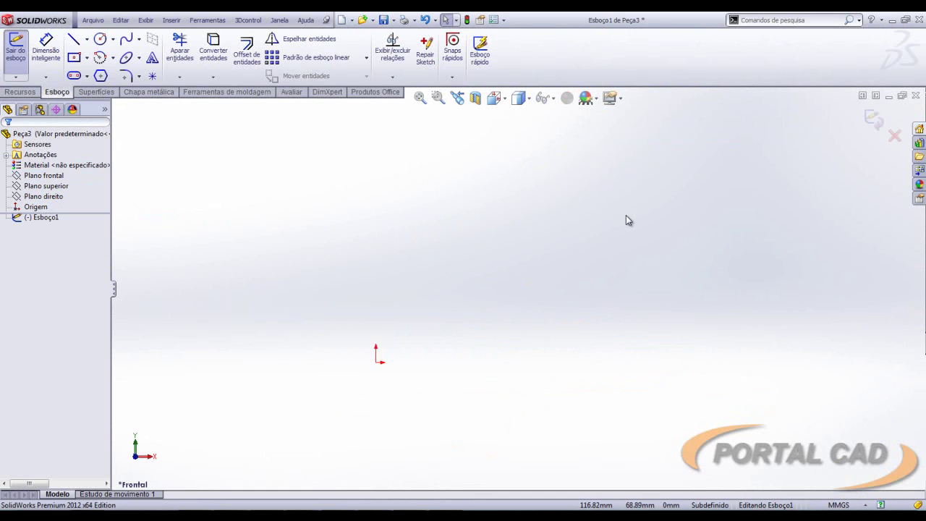
pyautogui.press('s')
pyautogui.click(539, 339)
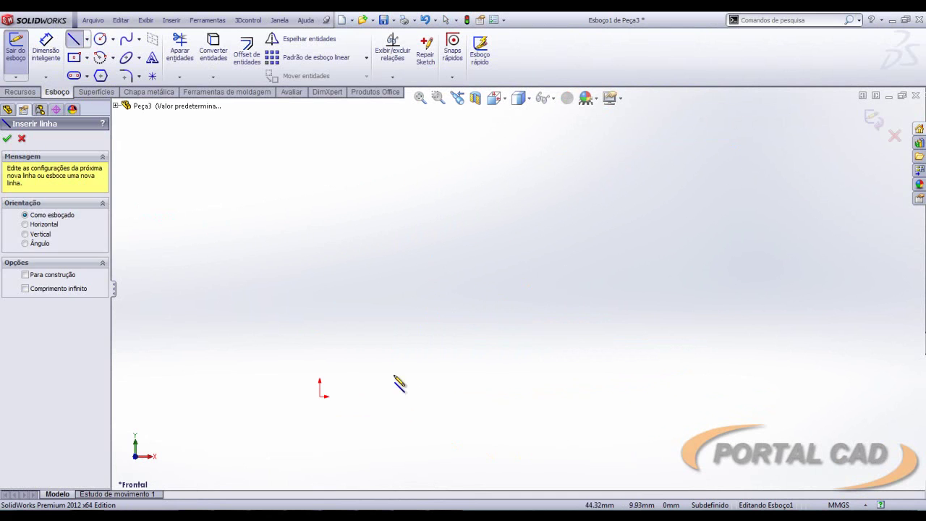
pyautogui.click(319, 396)
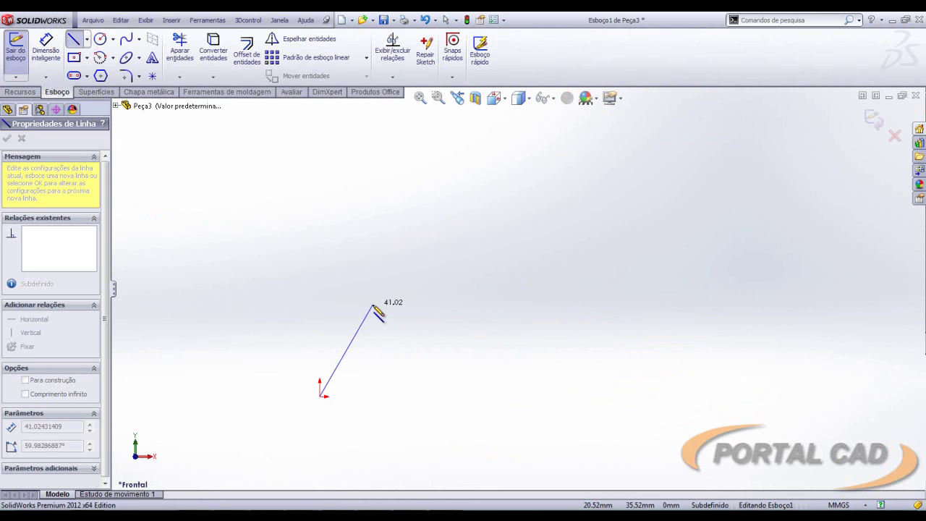
pyautogui.press('Escape')
# Step: Draw a spline from the origin curving up and right, then exit the sketch
pyautogui.click(127, 39)
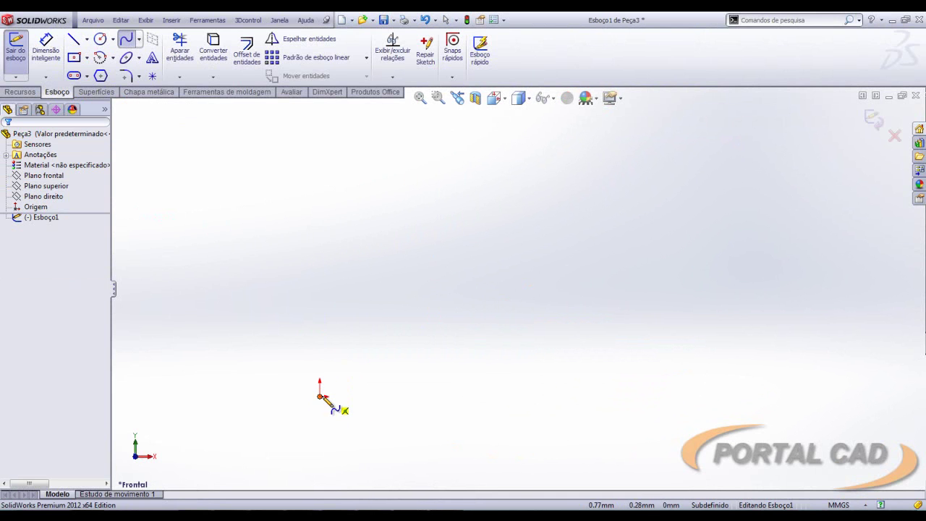
pyautogui.click(320, 396)
pyautogui.click(436, 295)
pyautogui.click(510, 262)
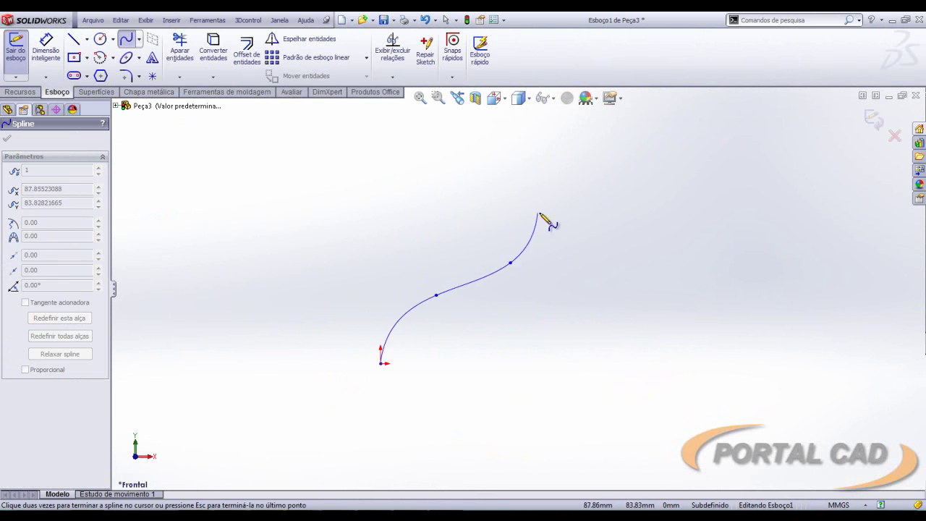
pyautogui.doubleClick(546, 225)
pyautogui.scroll(-3, 548, 301)
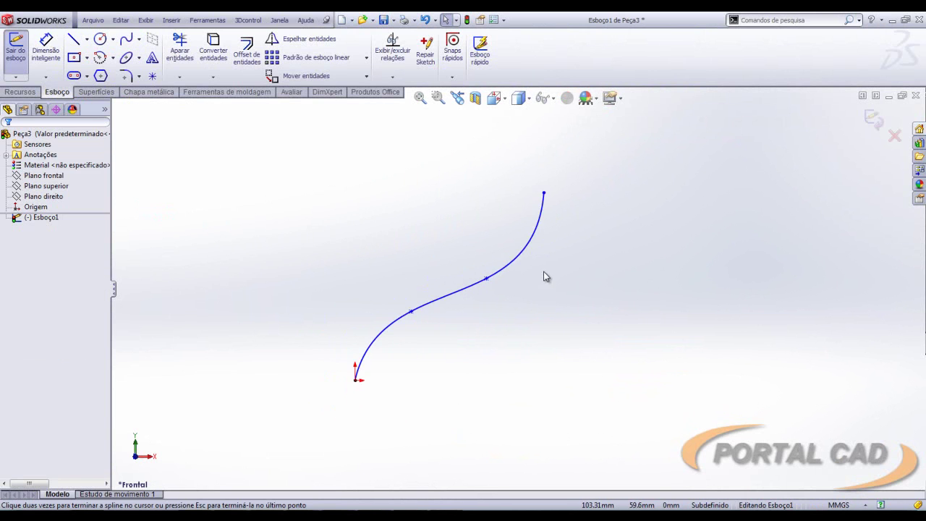
pyautogui.click(873, 119)
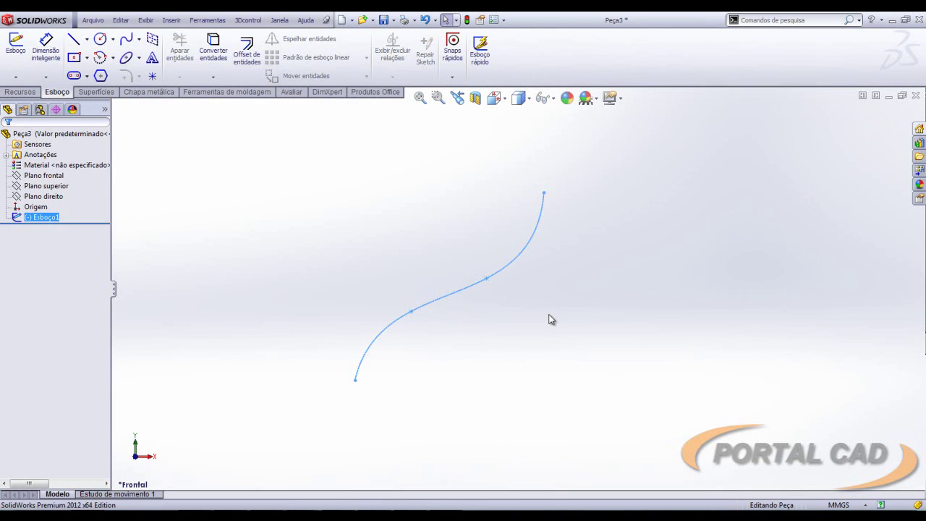
# Step: Start a sketch on the front plane and draw a circle left of the path's start
pyautogui.click(99, 39)
pyautogui.press('Escape')
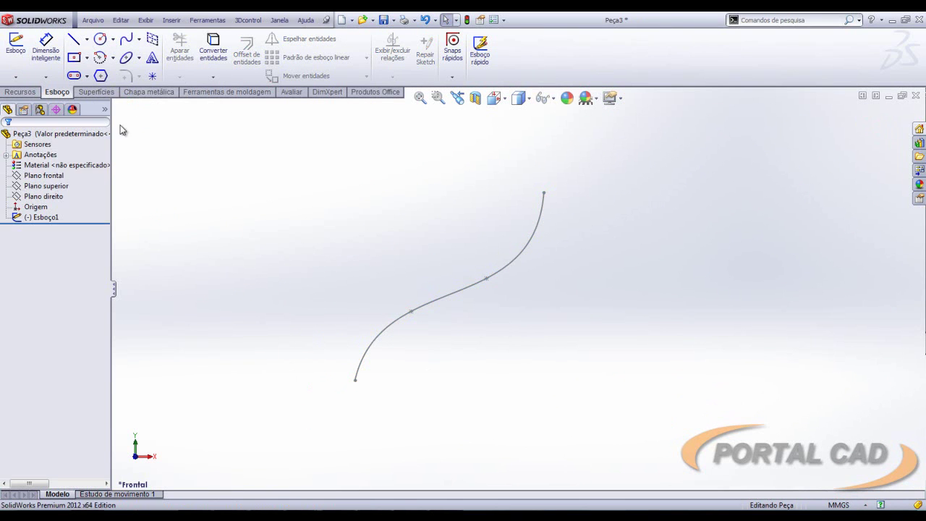
pyautogui.click(43, 176)
pyautogui.click(99, 39)
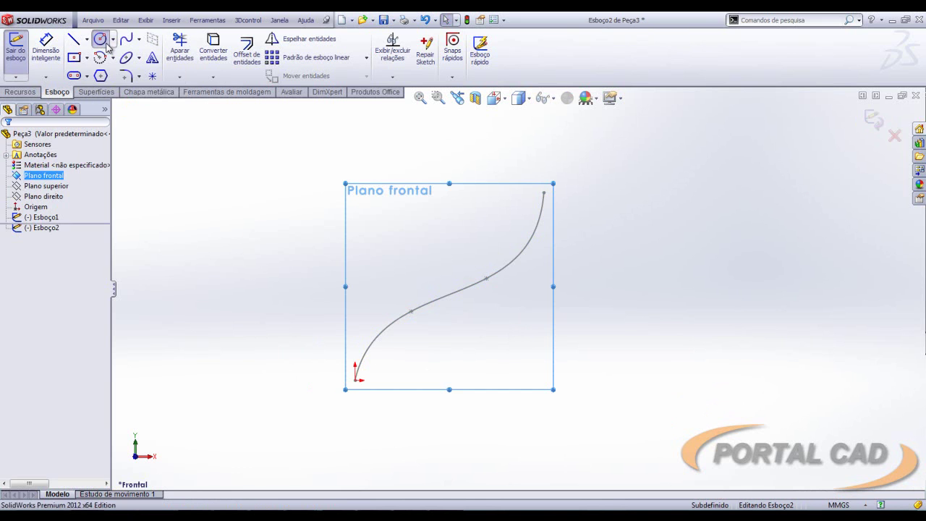
pyautogui.scroll(-3, 336, 393)
pyautogui.click(365, 337)
pyautogui.click(375, 343)
# Step: Dimension the circle to a 5 mm diameter
pyautogui.press('d')
pyautogui.click(362, 347)
pyautogui.click(384, 311)
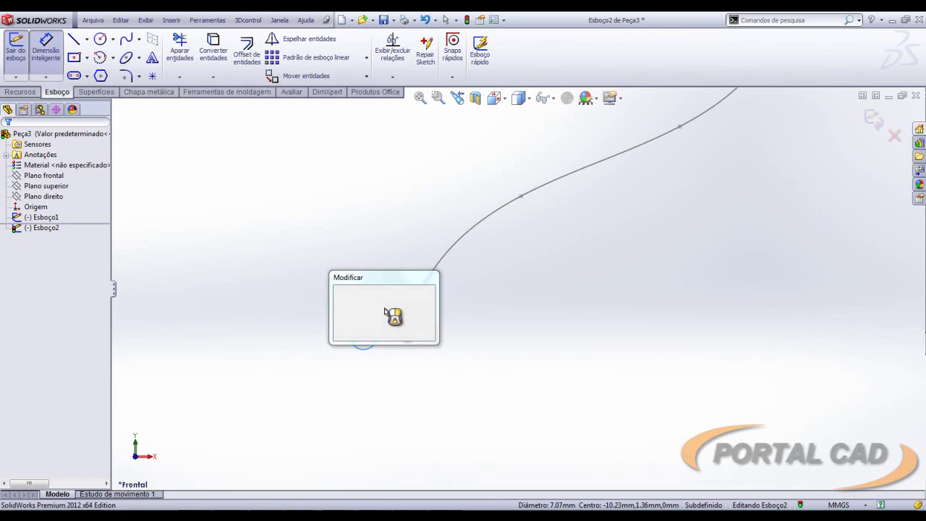
pyautogui.write('5')
pyautogui.press('Return')
pyautogui.press('Escape')
pyautogui.scroll(-2, 387, 348)
# Step: Make the circle's centre horizontal with the origin, 15 mm away, and exit the sketch
pyautogui.click(375, 308)
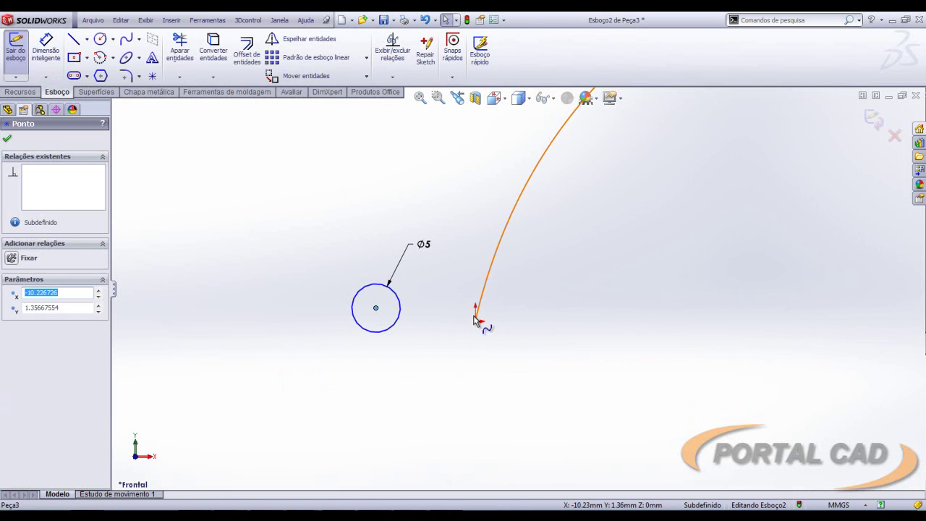
pyautogui.keyDown('ctrl'); pyautogui.click(474, 321); pyautogui.keyUp('ctrl')
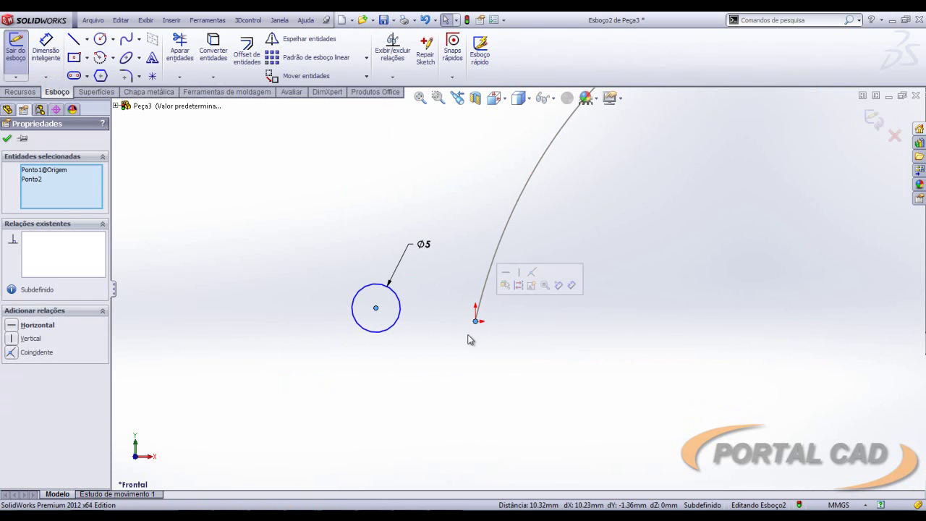
pyautogui.click(505, 272)
pyautogui.click(375, 321)
pyautogui.click(475, 321)
pyautogui.click(430, 377)
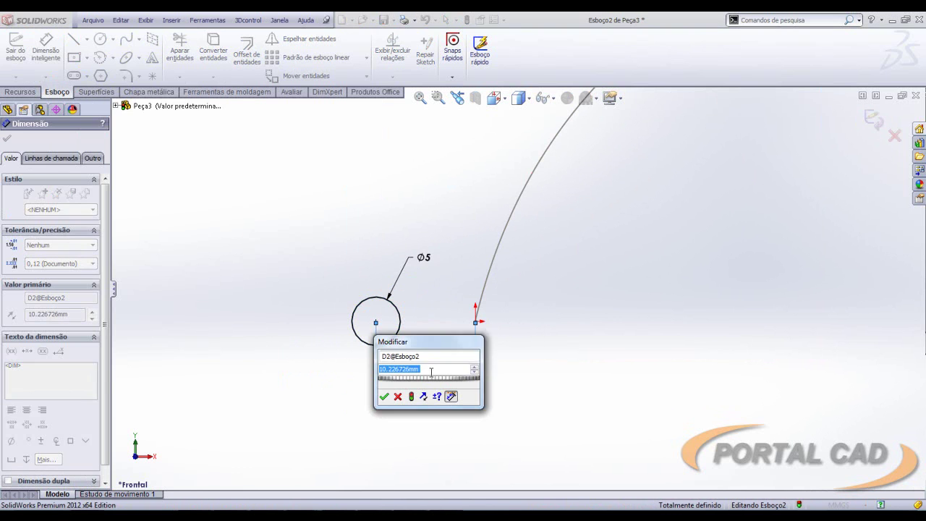
pyautogui.write('15')
pyautogui.press('Return')
pyautogui.press('Escape')
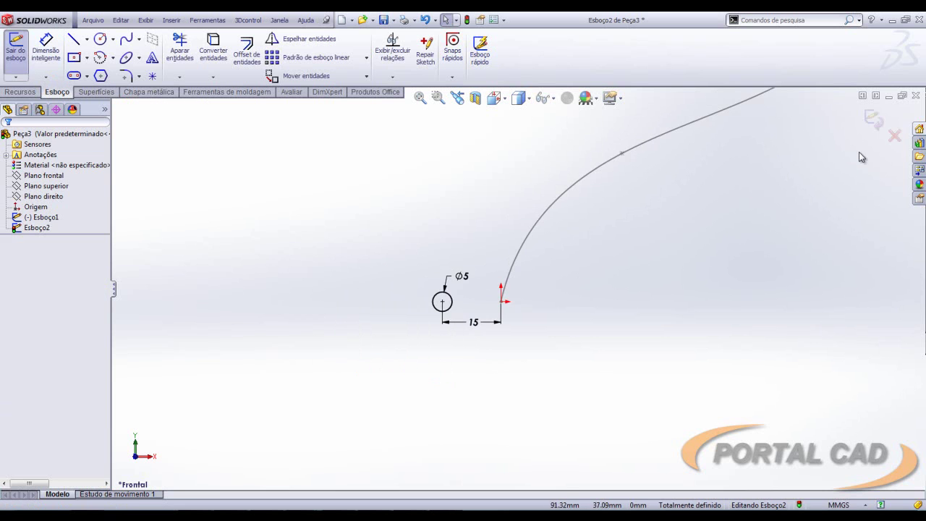
pyautogui.click(874, 120)
# Step: Start a sweep using the 5 mm circle (Esboço2) as profile and the spline (Esboço1) as path
pyautogui.click(137, 39)
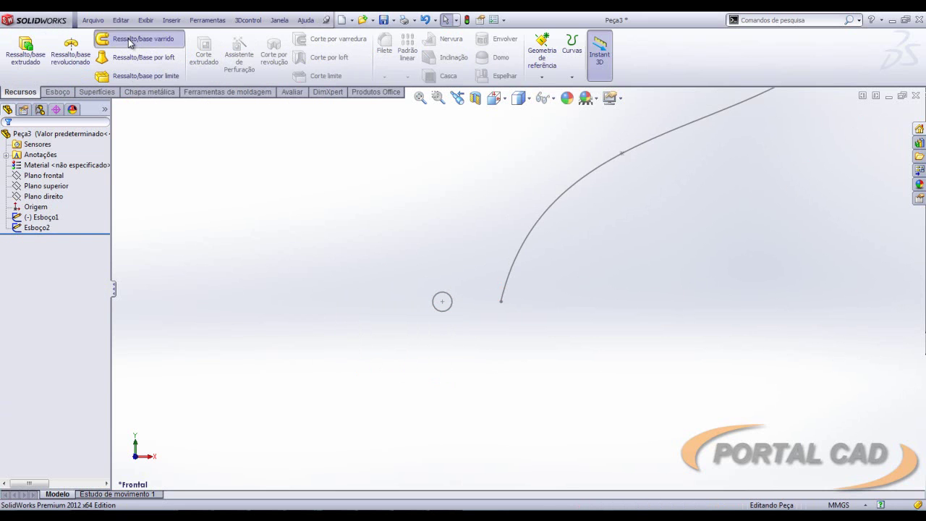
pyautogui.click(443, 293)
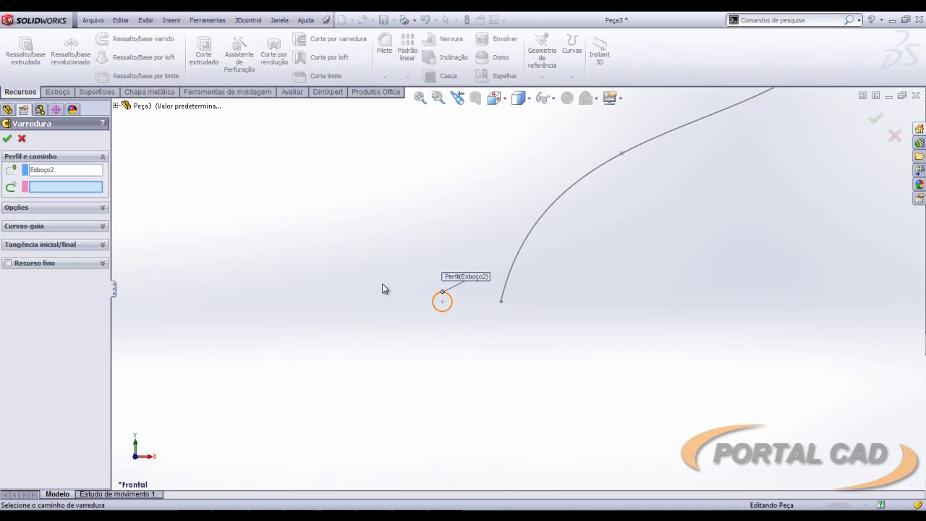
pyautogui.click(524, 246)
# Step: Set the sweep twist to Torção ao longo do caminho, defined by 10 turns
pyautogui.click(91, 210)
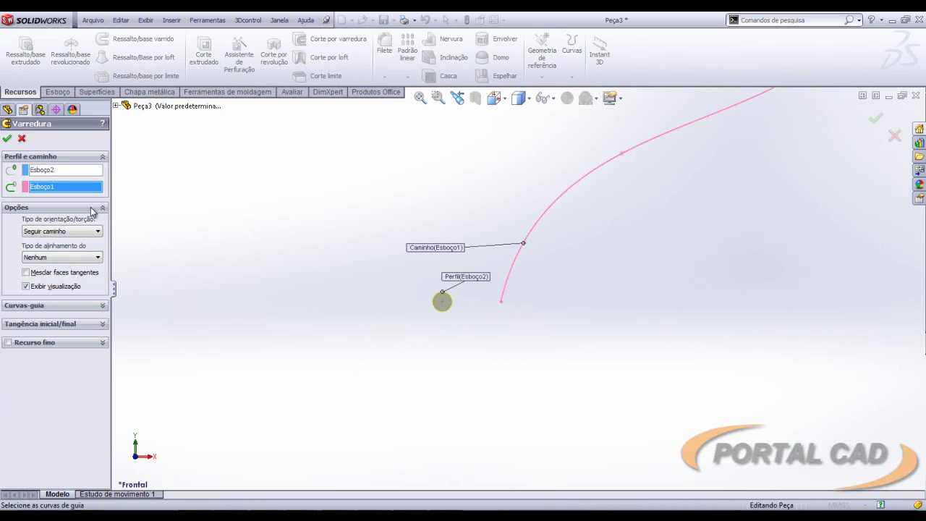
pyautogui.click(94, 232)
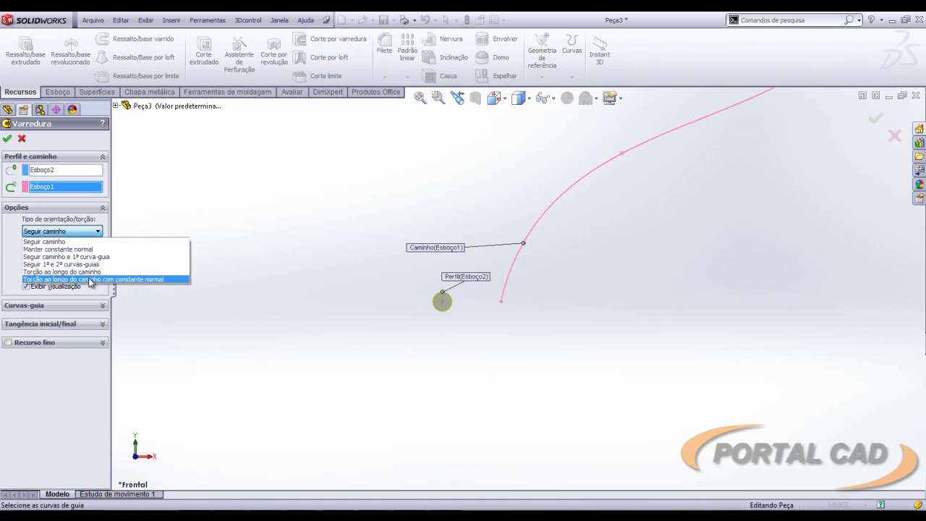
pyautogui.click(89, 272)
pyautogui.click(87, 257)
pyautogui.click(50, 282)
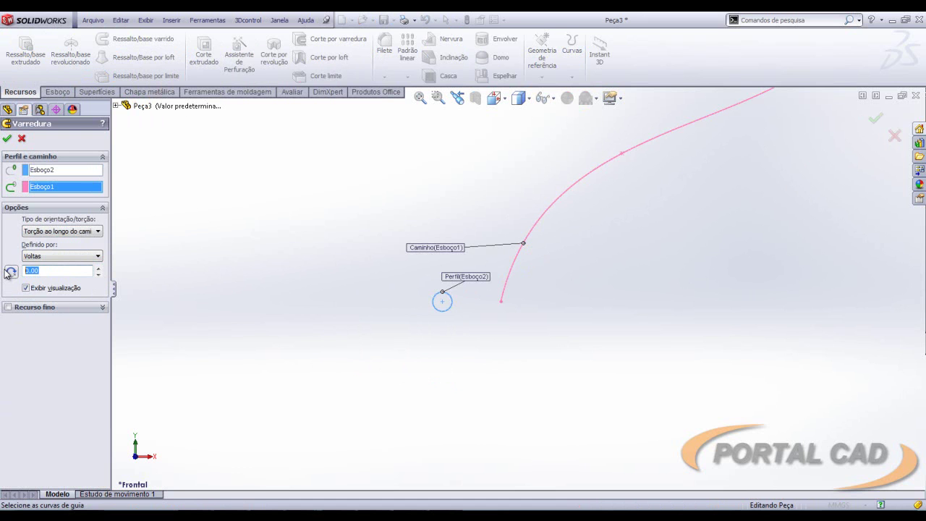
pyautogui.write('15')
pyautogui.press('Return')
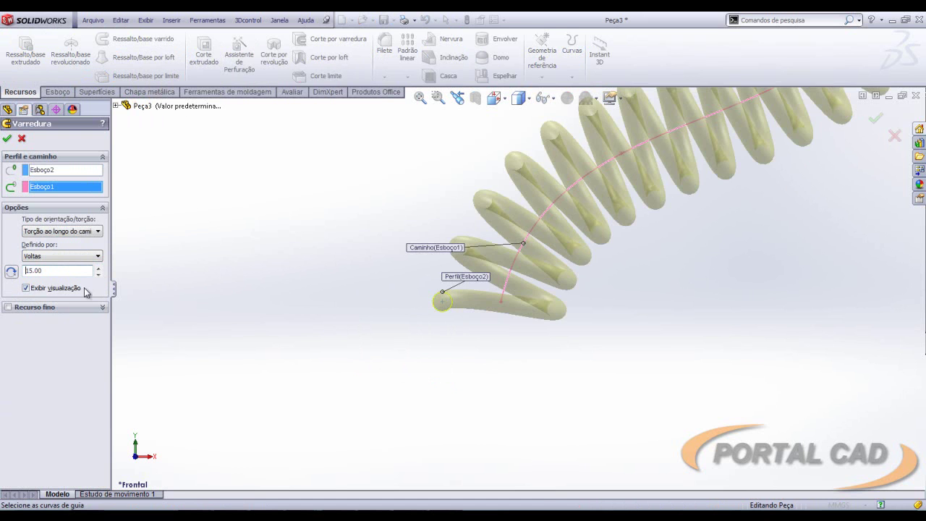
pyautogui.scroll(3, 629, 239)
pyautogui.scroll(-5, 595, 216)
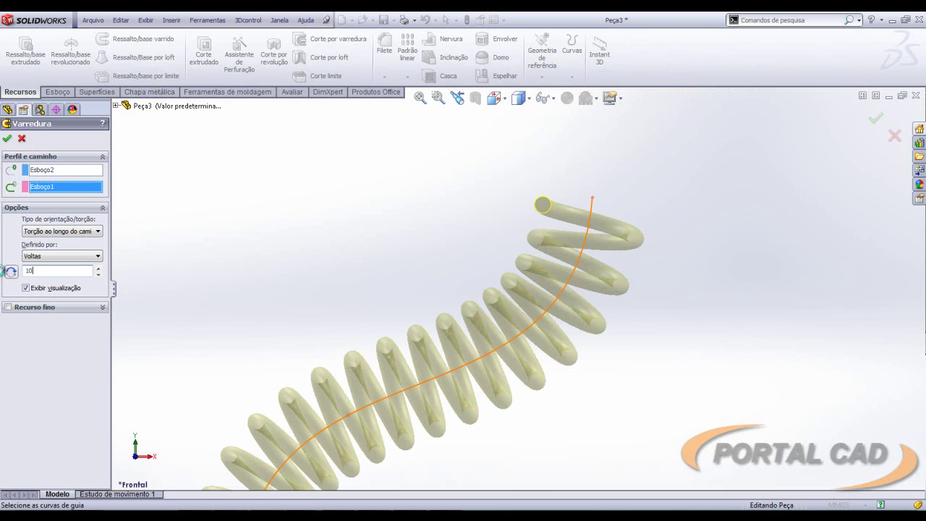
pyautogui.press('Return')
pyautogui.press('Return')
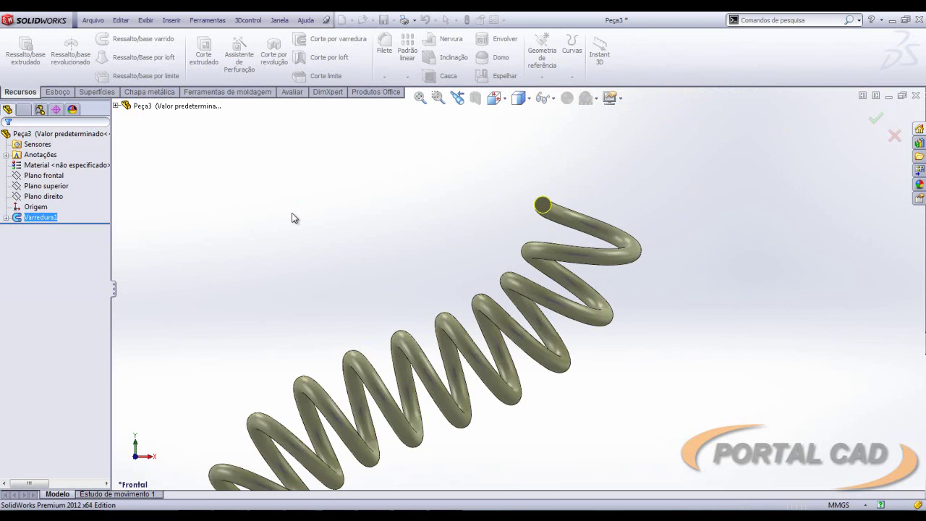
# Step: Expand Varredura1, open its path sketch Esboço1 for editing, and rebuild
pyautogui.scroll(3, 507, 304)
pyautogui.scroll(2, 539, 316)
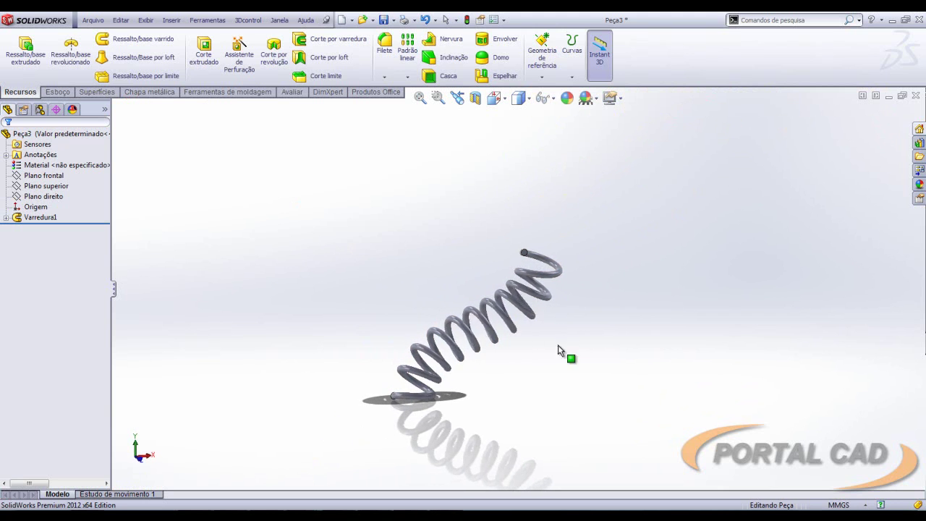
pyautogui.click(6, 217)
pyautogui.click(43, 238)
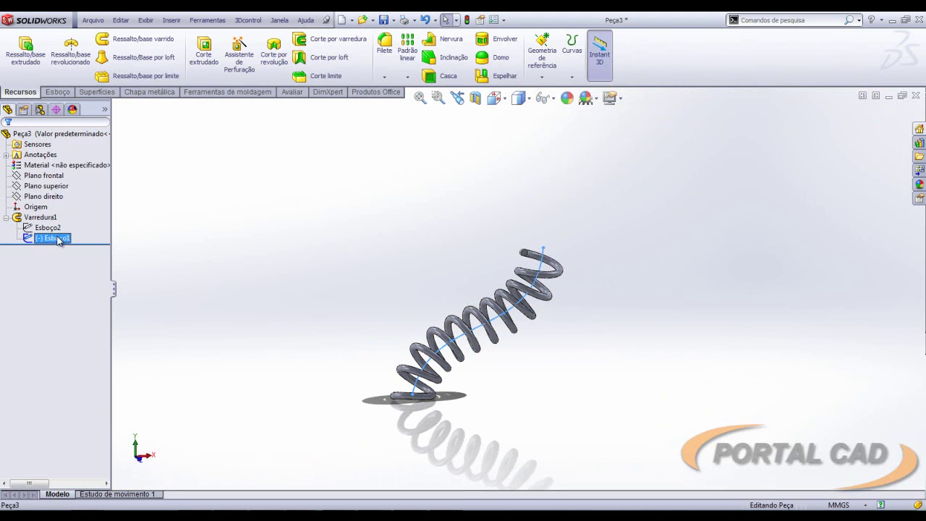
pyautogui.rightClick(58, 240)
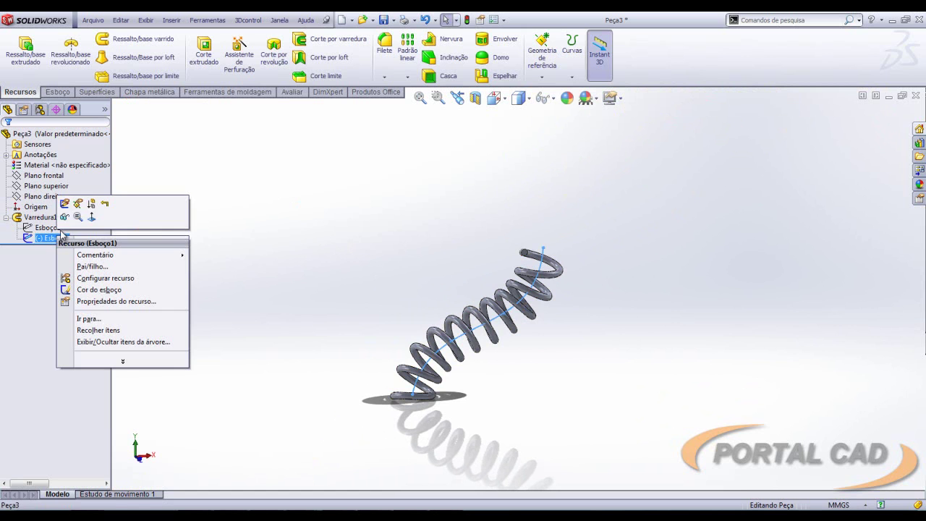
pyautogui.press('Escape')
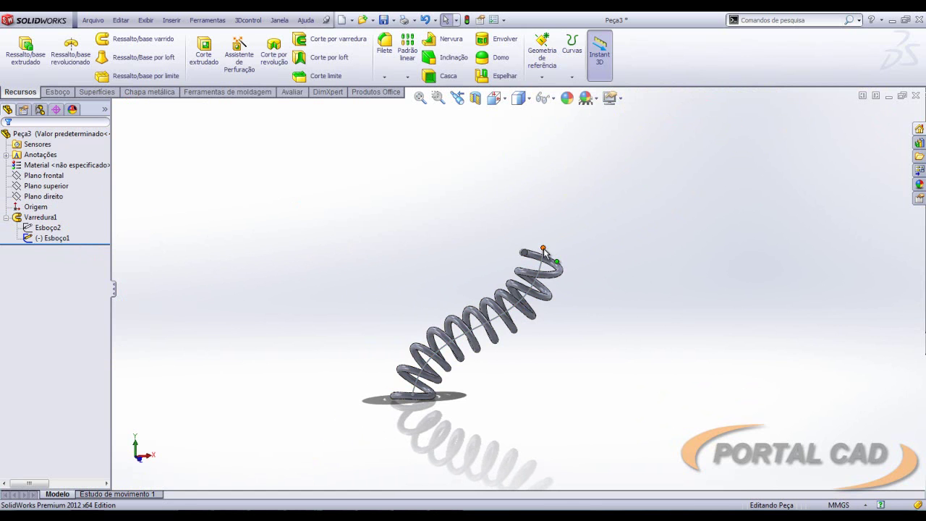
pyautogui.doubleClick(543, 249)
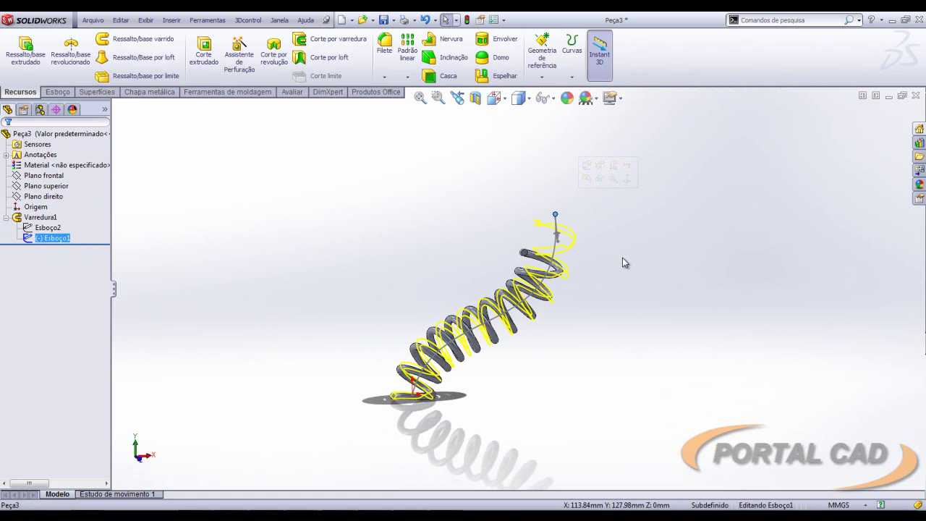
pyautogui.hotkey('ctrl', 'b')
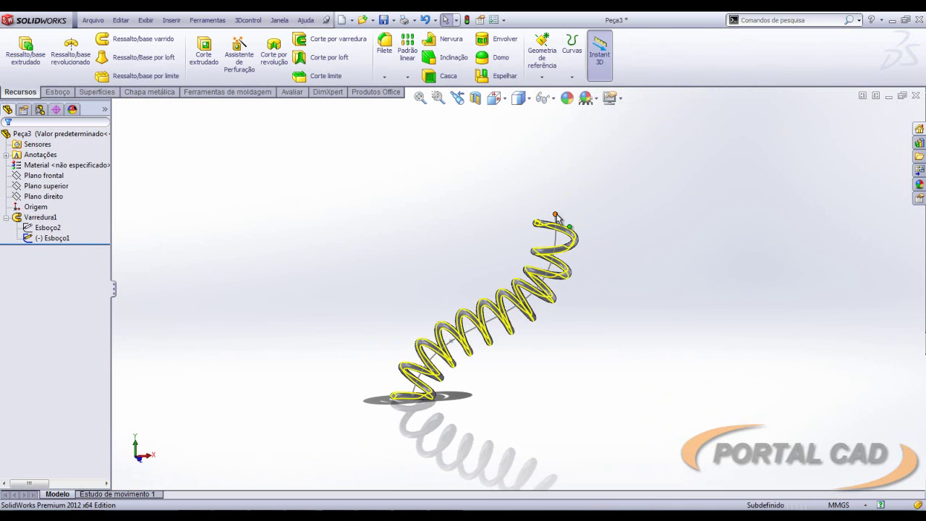
# Step: Drag the spline's top end up-right and reshape the curve so the spring bends upward
pyautogui.moveTo(556, 216); pyautogui.dragTo(614, 162)
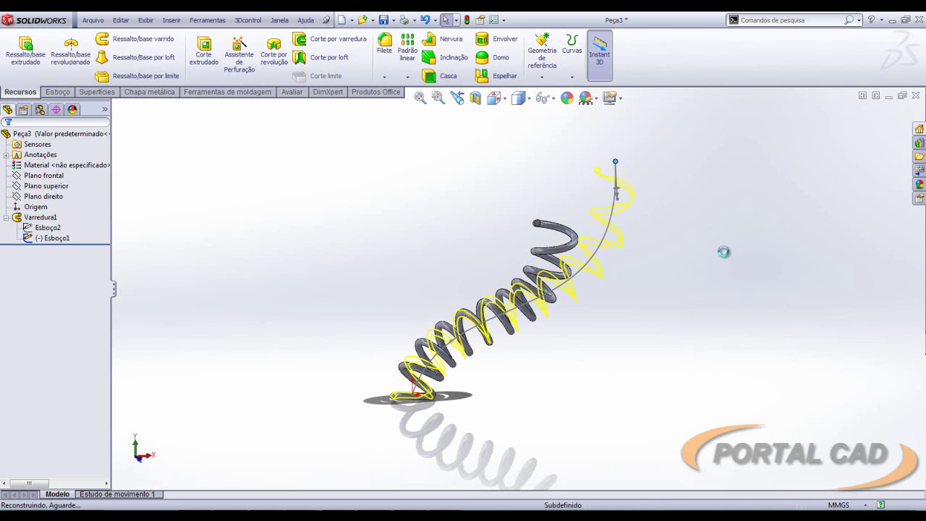
pyautogui.moveTo(716, 255)
pyautogui.mouseDown(button='middle')
pyautogui.moveTo(653, 221)
pyautogui.moveTo(577, 214)
pyautogui.moveTo(688, 238)
pyautogui.mouseUp(button='middle')
pyautogui.click(539, 314)
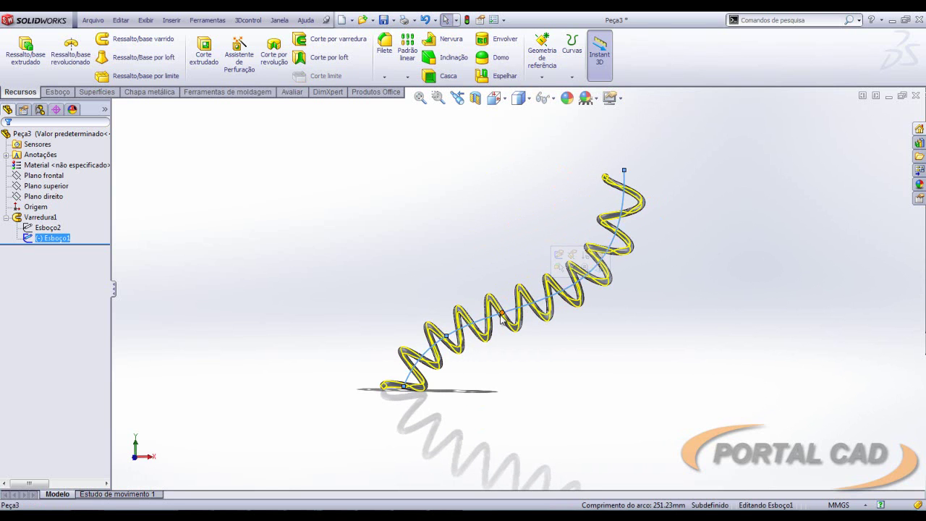
pyautogui.moveTo(503, 317)
pyautogui.mouseDown()
pyautogui.moveTo(591, 309)
pyautogui.moveTo(644, 320)
pyautogui.moveTo(645, 355)
pyautogui.moveTo(603, 366)
pyautogui.moveTo(590, 349)
pyautogui.mouseUp()
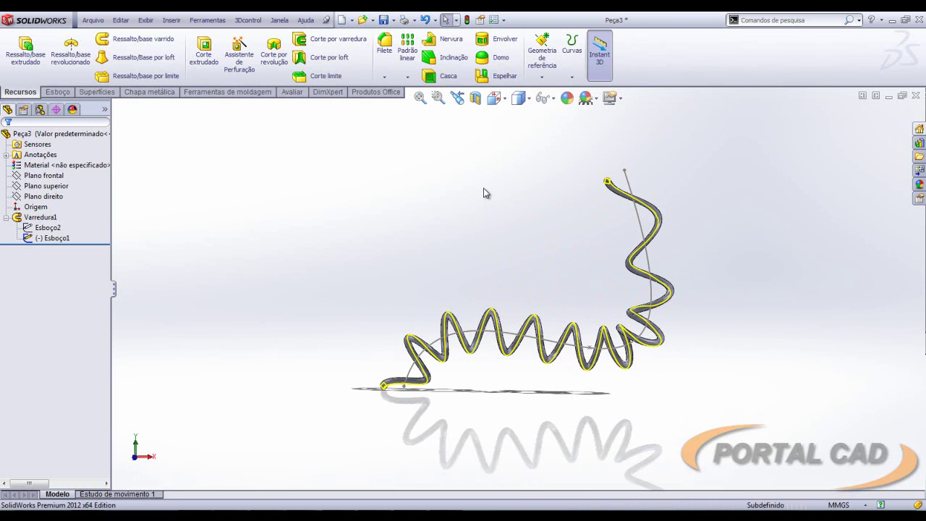
pyautogui.click(466, 19)
pyautogui.moveTo(496, 216)
pyautogui.mouseDown(button='middle')
pyautogui.moveTo(515, 190)
pyautogui.moveTo(498, 199)
pyautogui.mouseUp(button='middle')
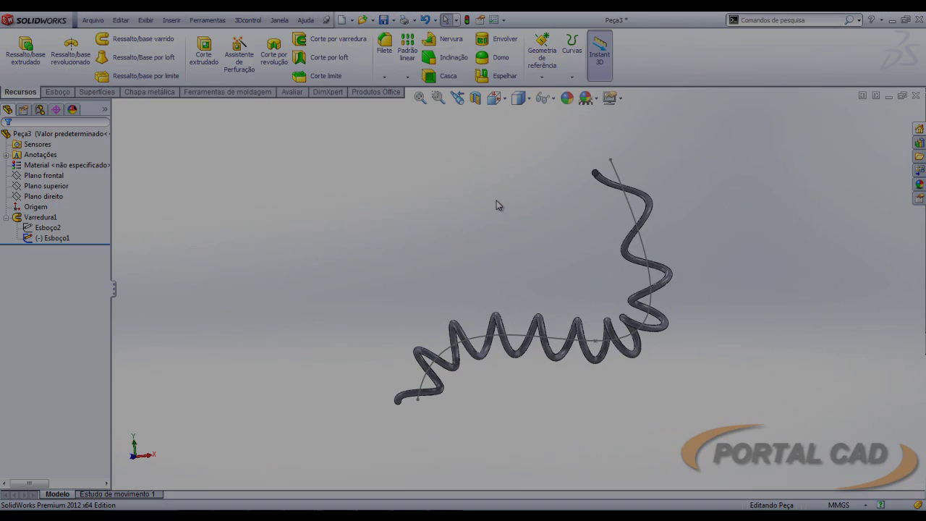